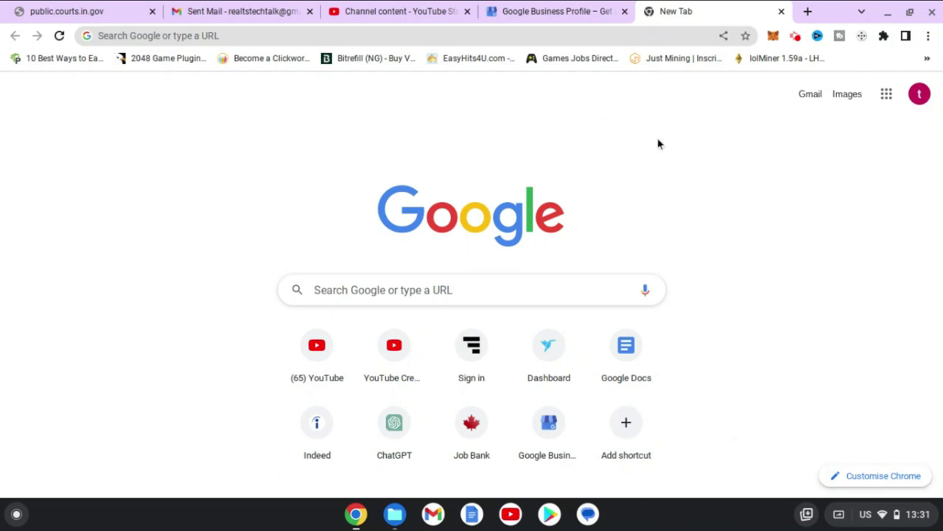
Go to business.google.com from the Chrome address bar suggestion.
click(617, 38)
text(business)
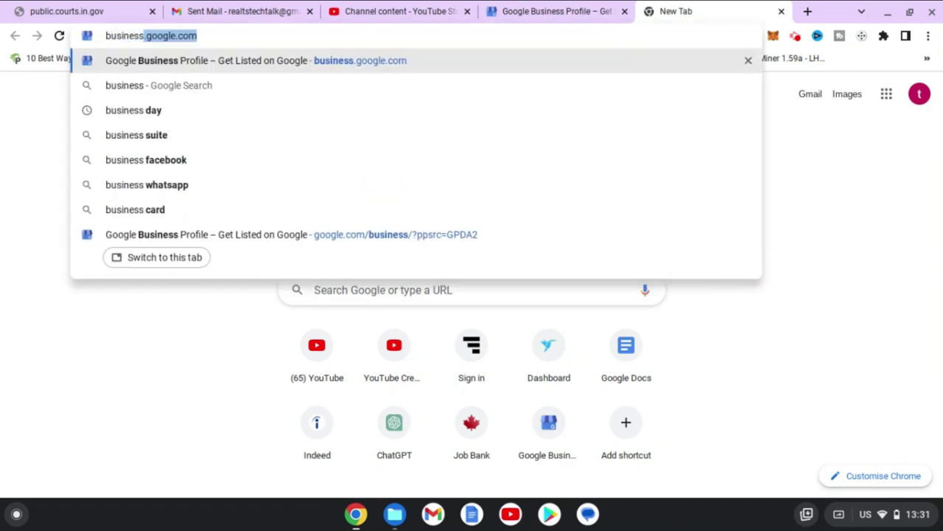
key(Return)
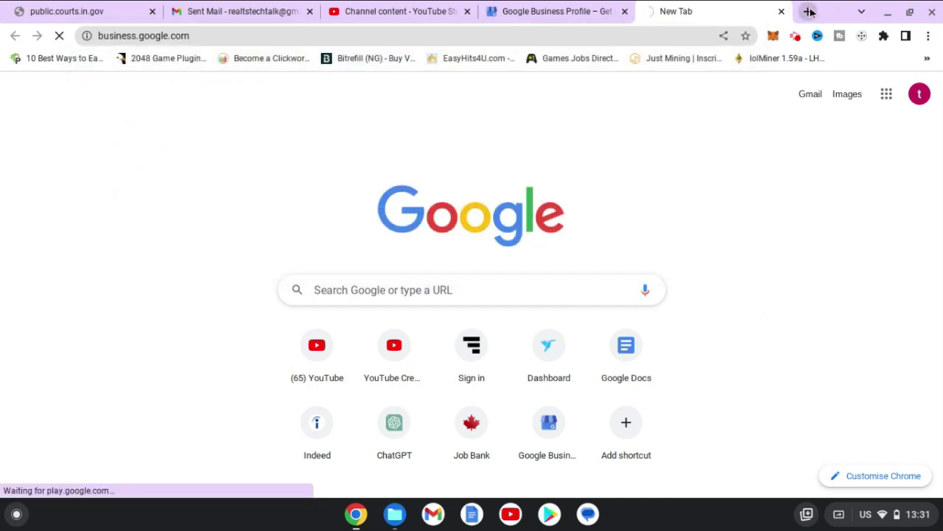
Load google.com in a new browser tab.
click(808, 11)
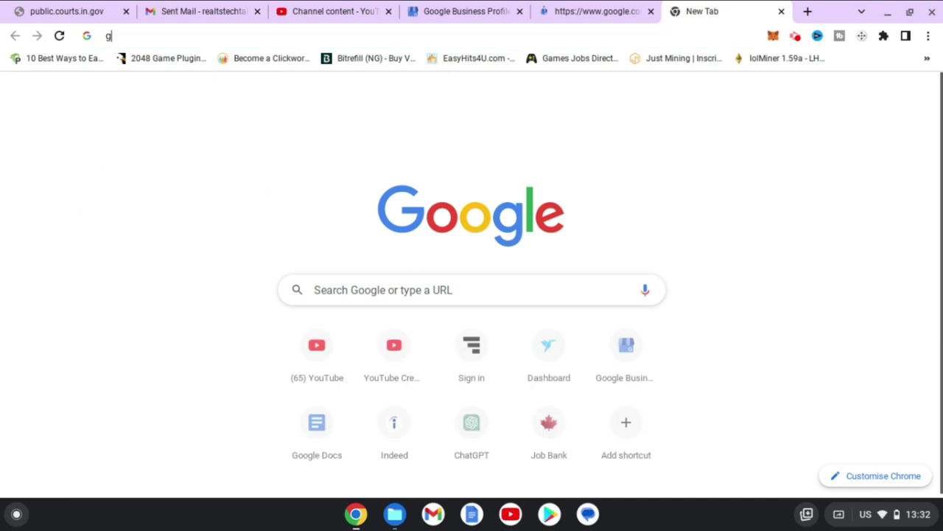
text(google.com)
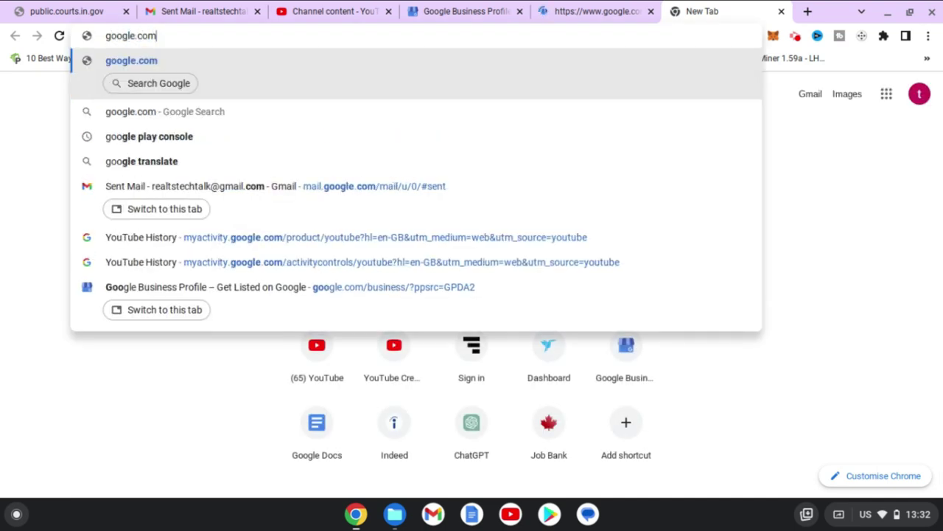
key(Return)
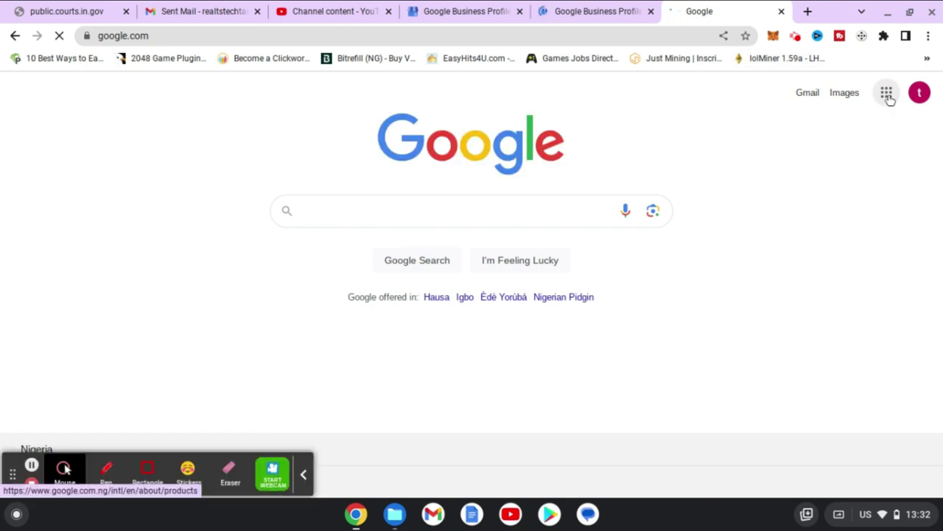
Open the Google apps list, check the other tabs, and return to the Google home page.
click(887, 94)
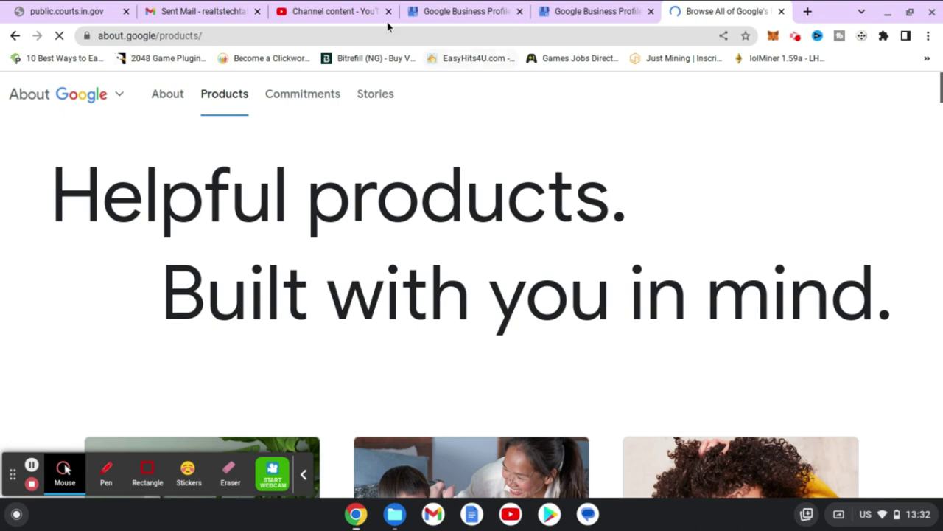
click(617, 9)
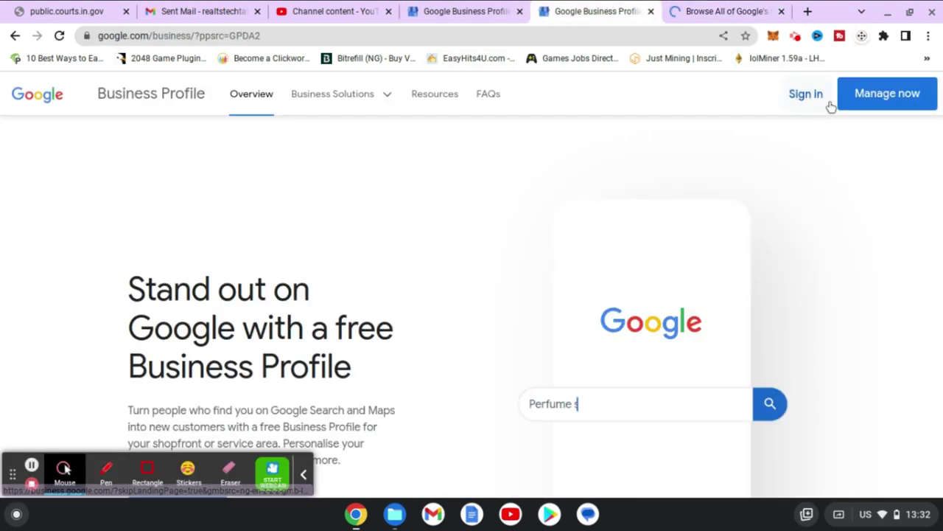
click(714, 8)
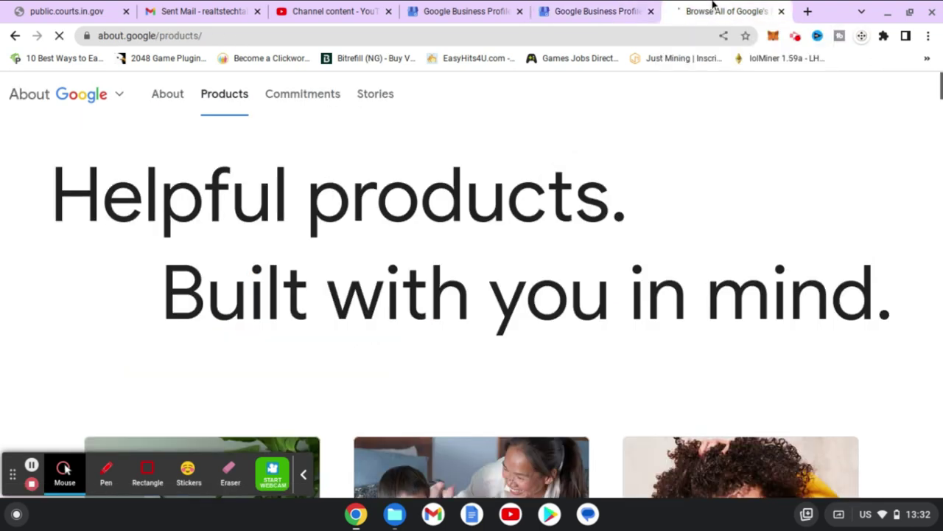
click(81, 94)
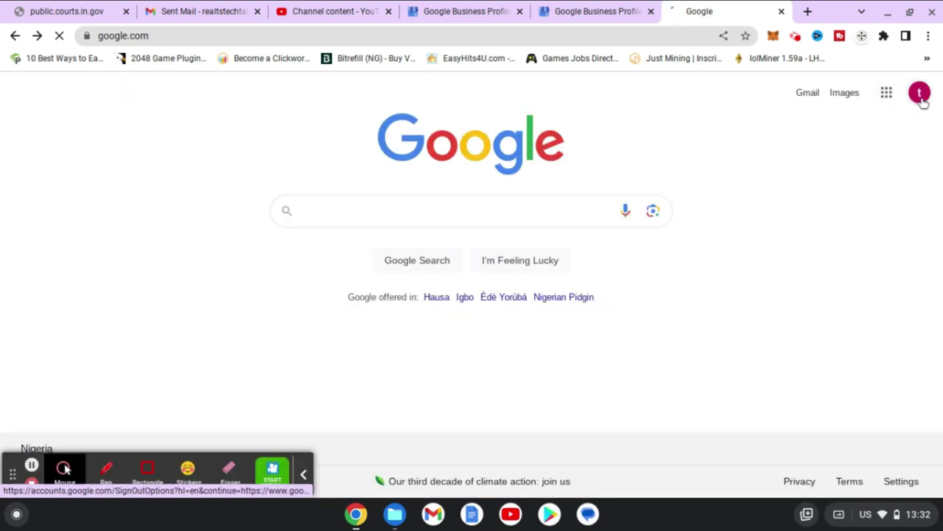
Scroll to the bottom of the Google apps panel and choose More from Google.
click(887, 93)
drag(921, 228, 923, 339)
scroll(918, 378, down, 3)
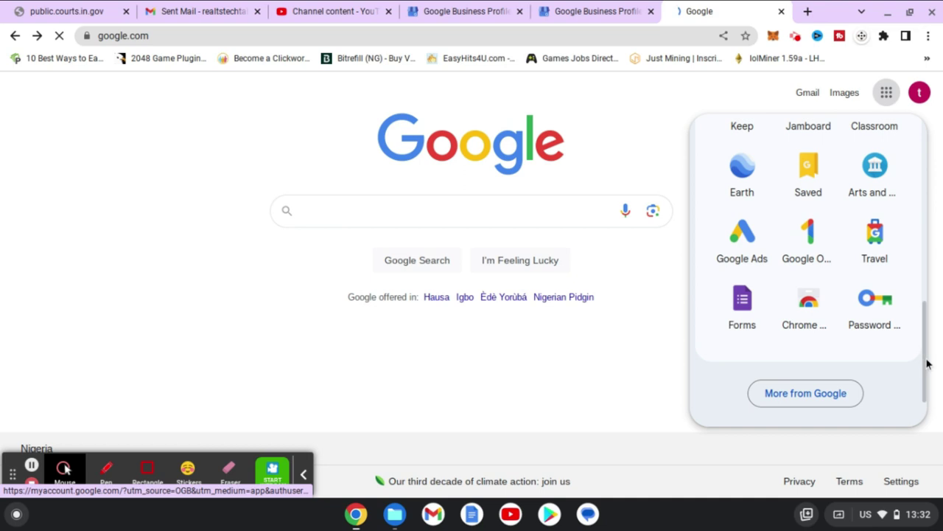
drag(926, 363, 920, 415)
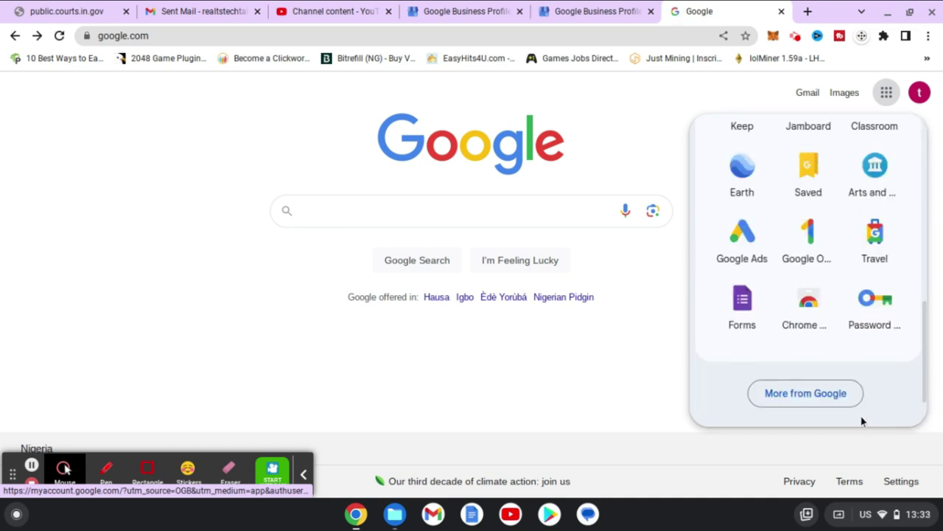
click(829, 398)
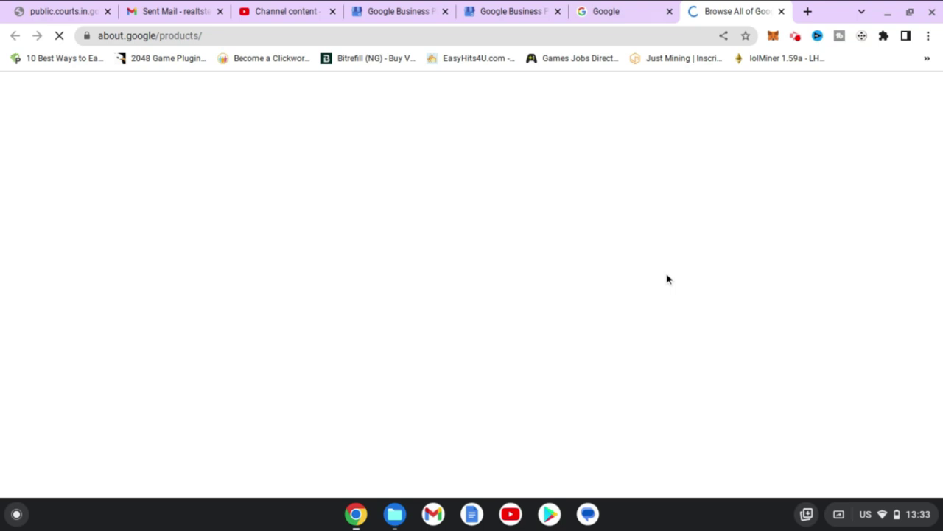
Scroll through the About Google products page to find the business products.
scroll(65, 469, up, 7)
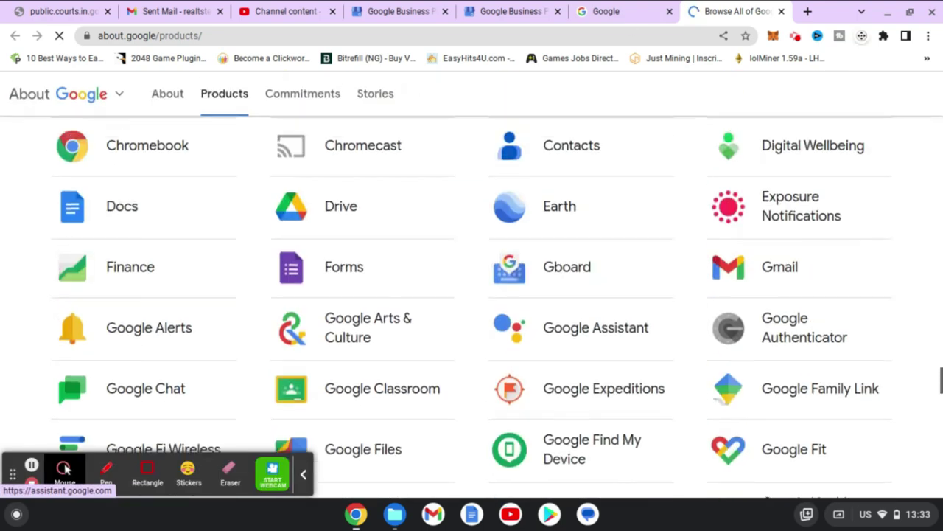
scroll(65, 469, down, 10)
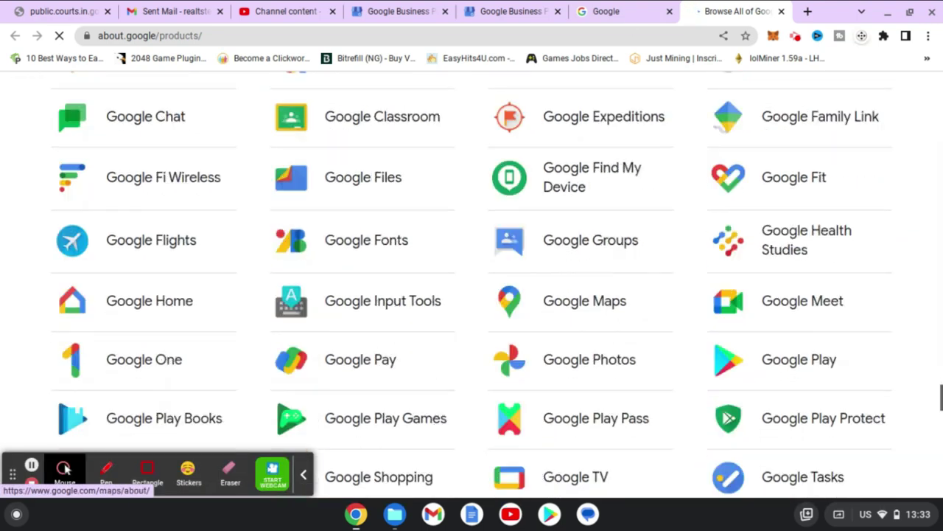
scroll(64, 469, down, 6)
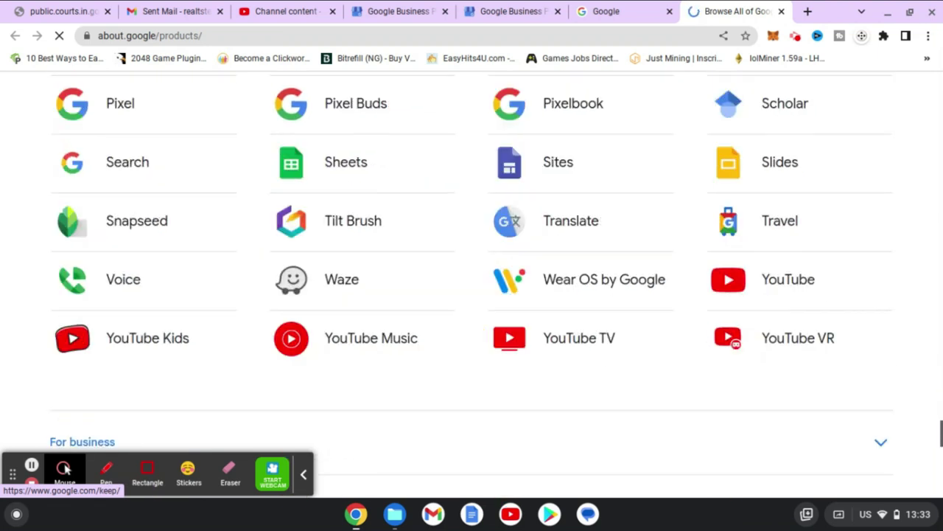
scroll(64, 469, up, 2)
scroll(65, 469, up, 6)
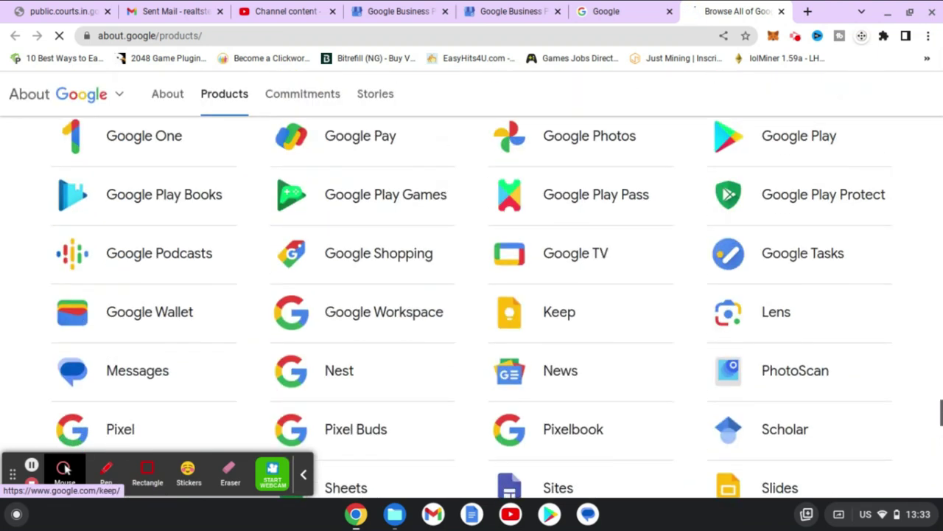
scroll(65, 470, up, 5)
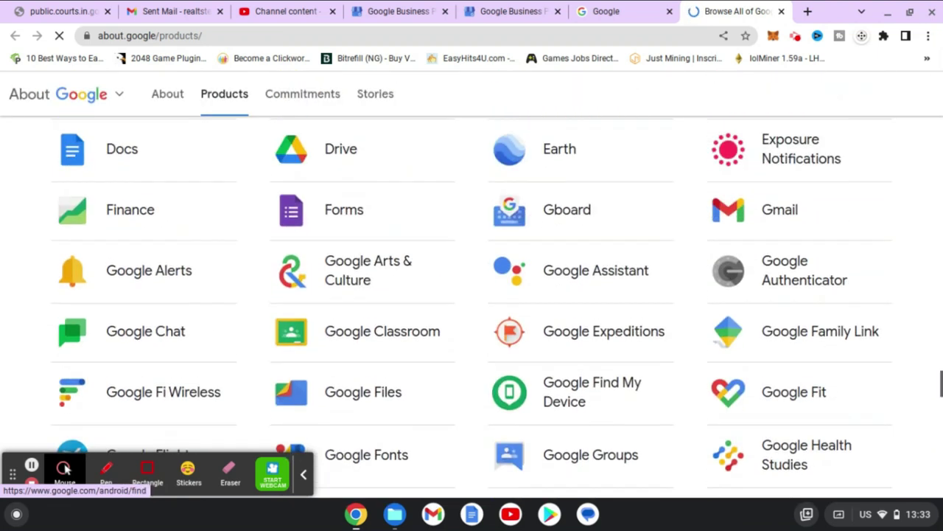
scroll(537, 289, up, 3)
scroll(538, 289, down, 4)
scroll(538, 289, down, 10)
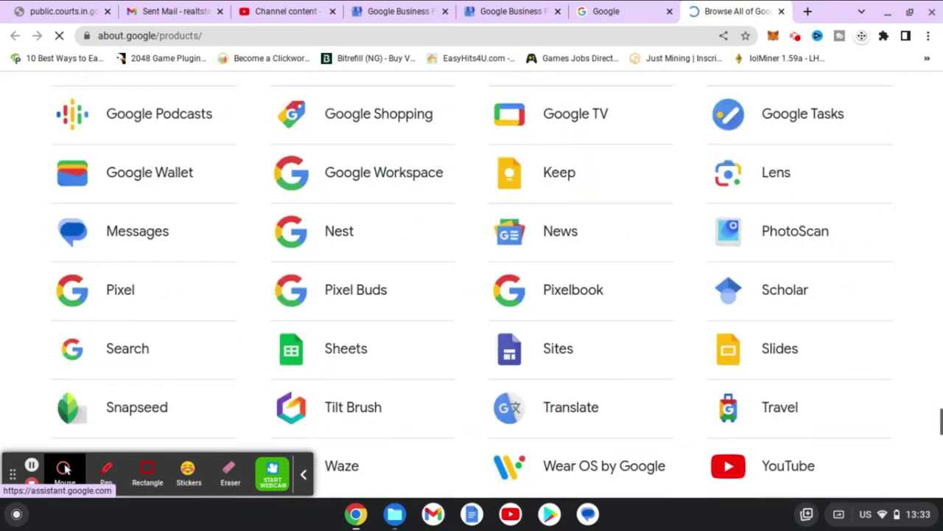
scroll(537, 289, down, 4)
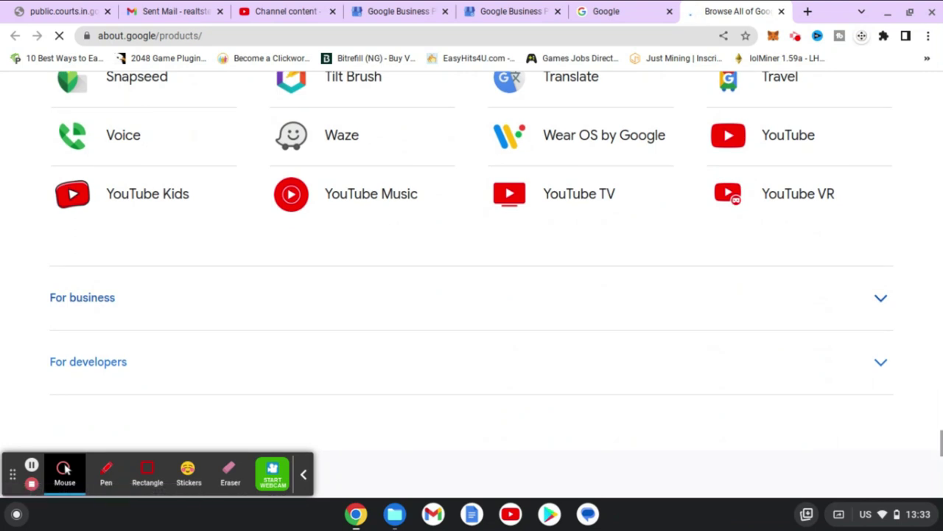
scroll(537, 289, down, 4)
scroll(538, 289, up, 2)
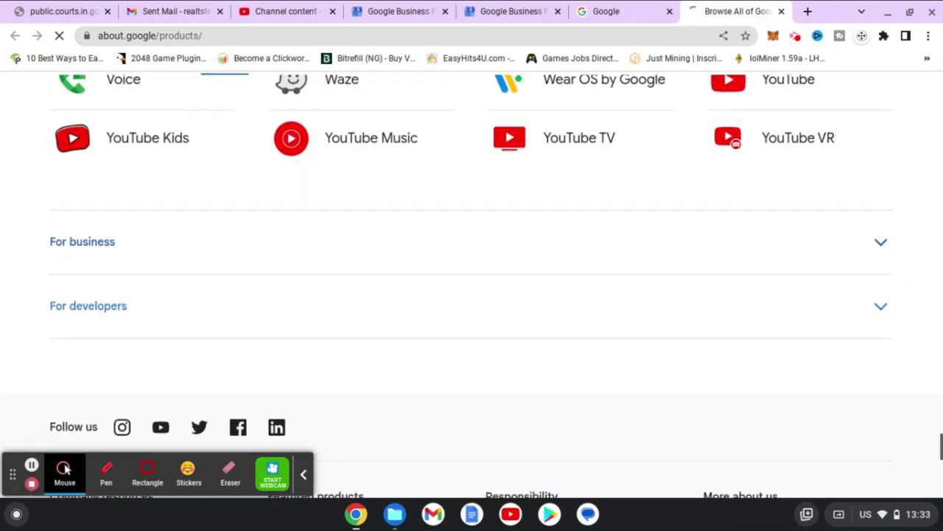
Expand the For business group, then switch back to the Google Business Profile tab.
click(466, 268)
scroll(609, 278, down, 2)
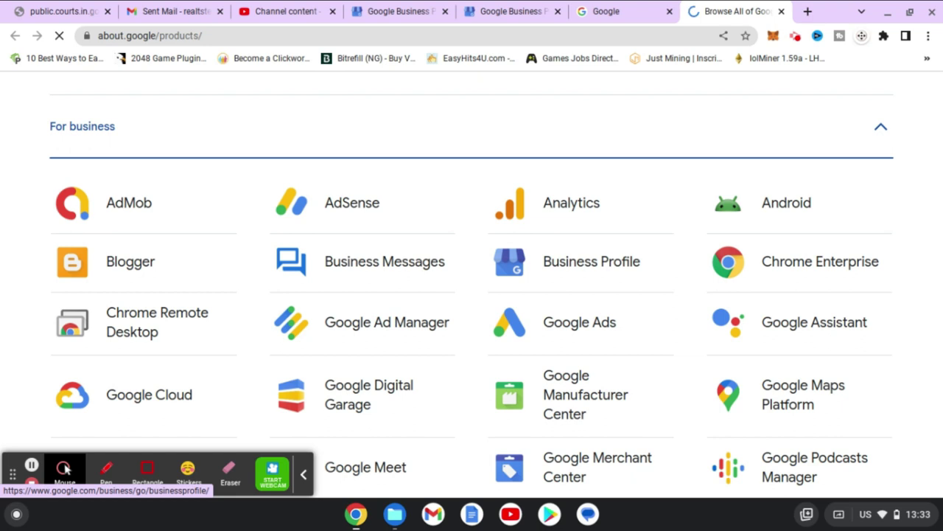
click(516, 11)
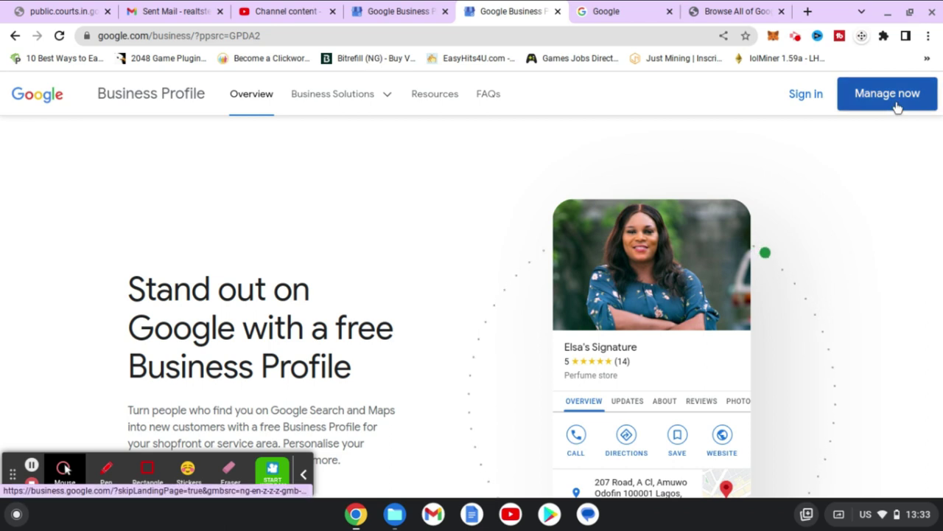
Sign in and enter trustOkafor as the business name, dismissing the suggestions.
click(807, 94)
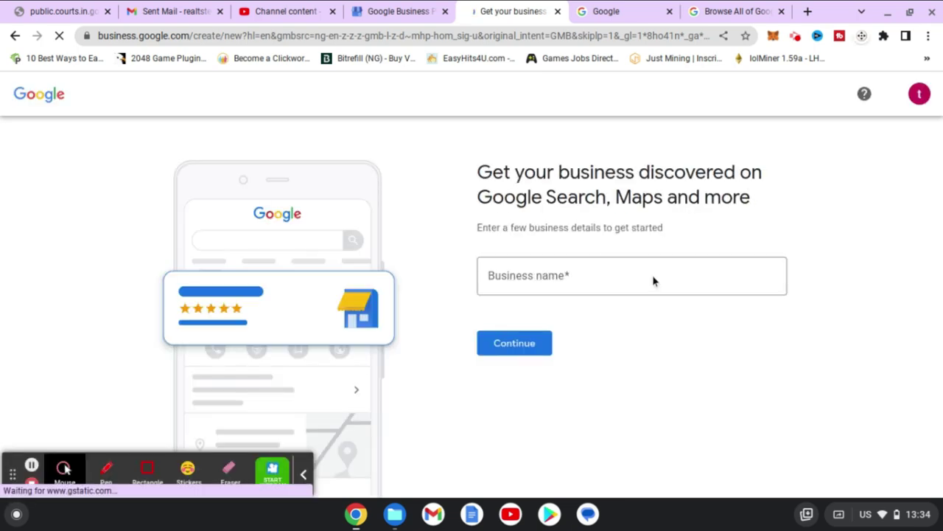
click(580, 274)
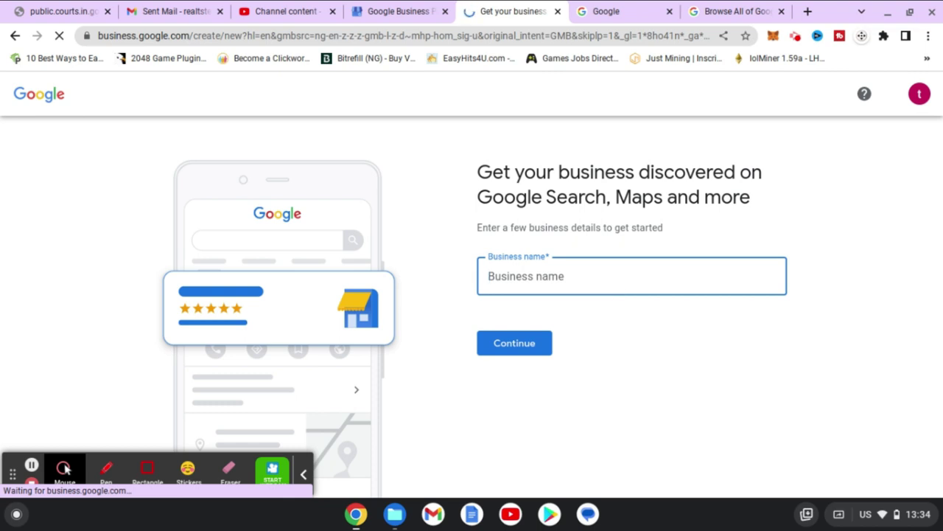
text(okafo)
key(ctrl+a)
text(trsu)
key(BackSpace)
key(BackSpace)
text(ust)
key(BackSpace)
key(BackSpace)
key(BackSpace)
key(BackSpace)
text(ru)
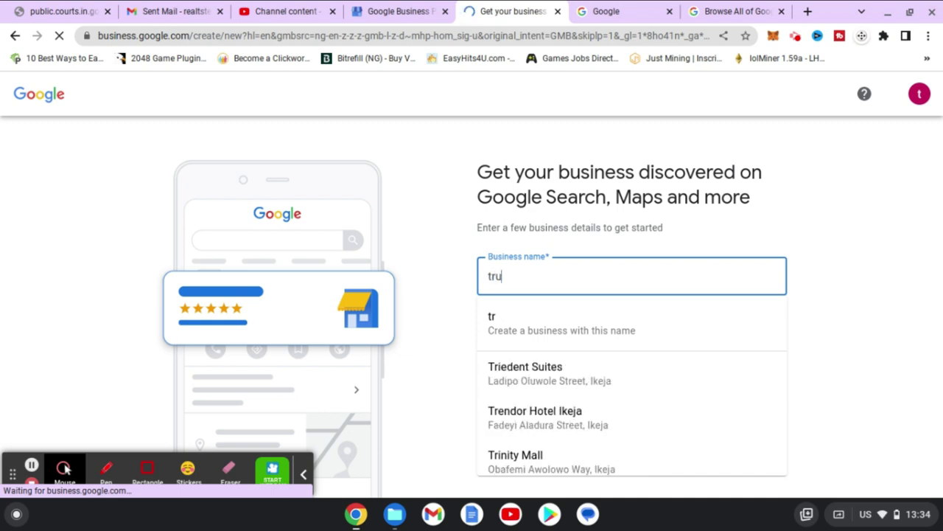
text(stOkafor)
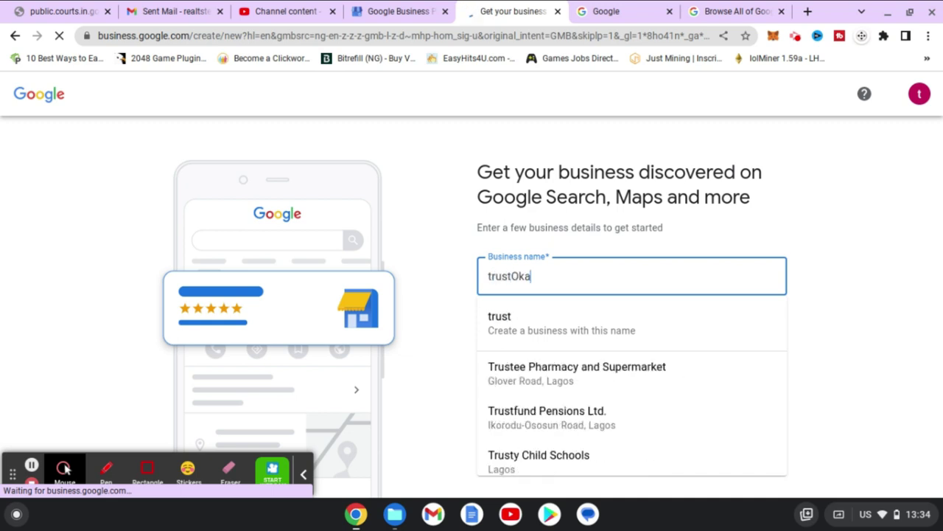
click(625, 326)
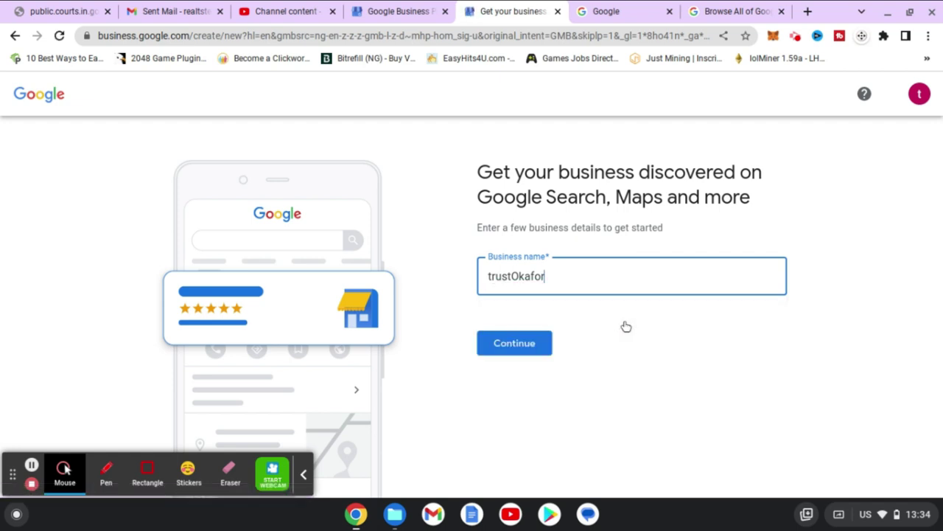
Submit the name, choose Online retail as the business type, and begin the website step.
click(517, 343)
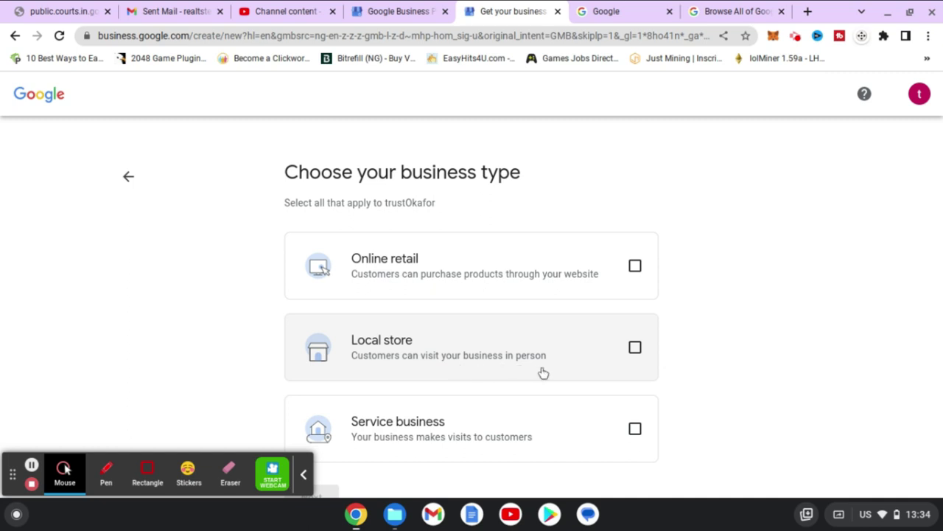
scroll(496, 427, down, 2)
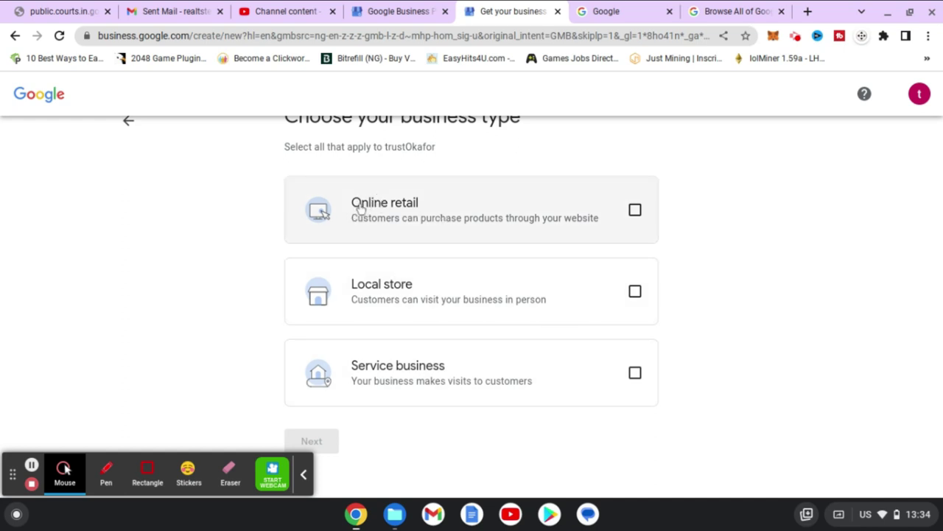
click(636, 212)
click(307, 442)
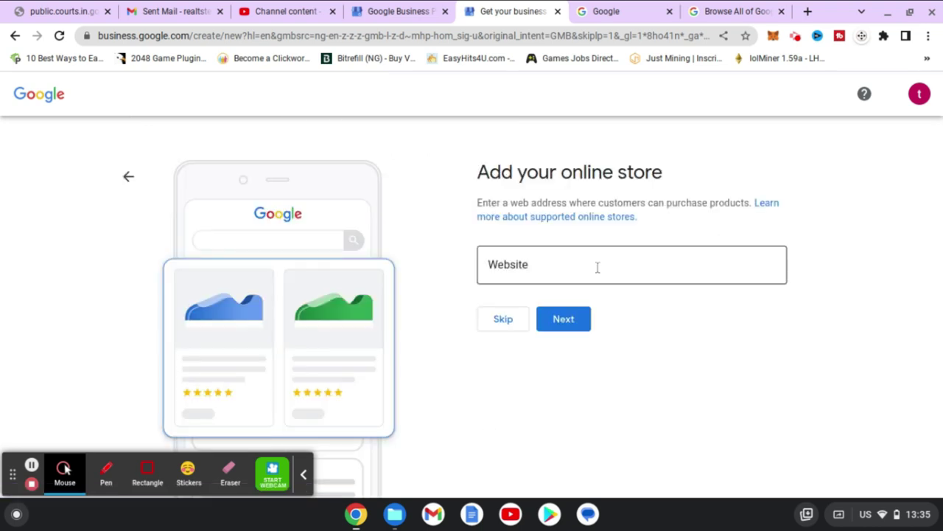
click(592, 265)
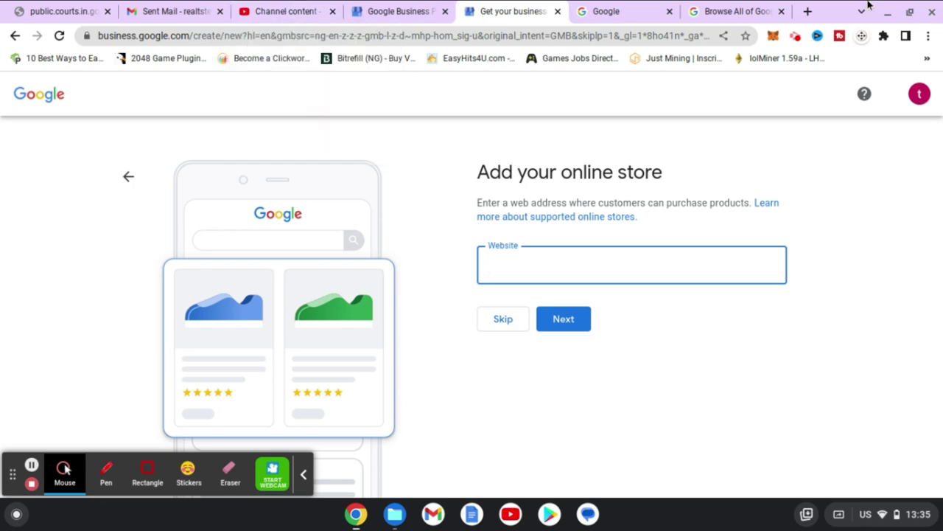
Load youtube.com in a new browser tab.
click(814, 13)
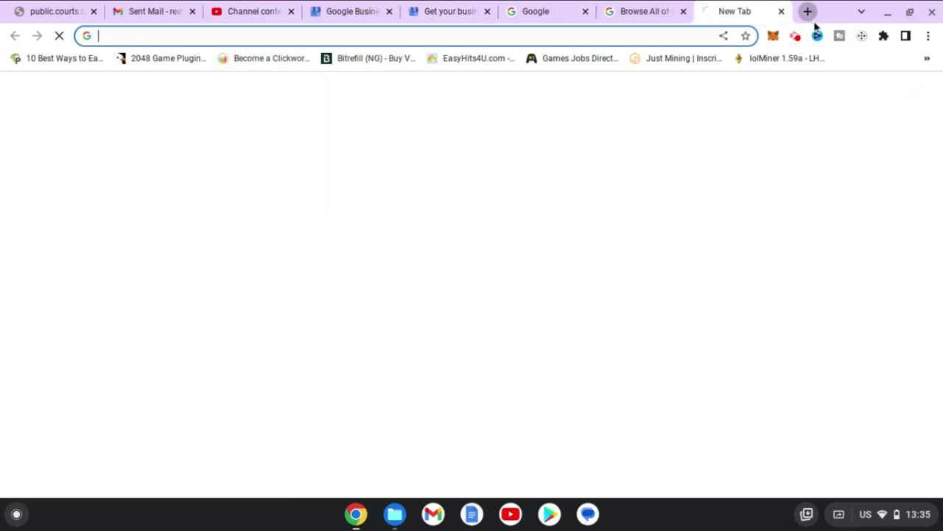
text(yout)
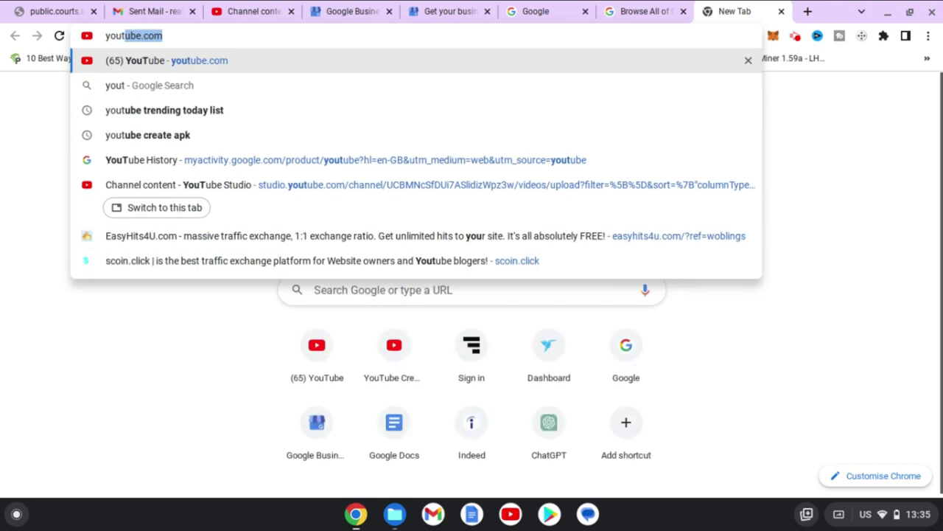
text(ube.com/)
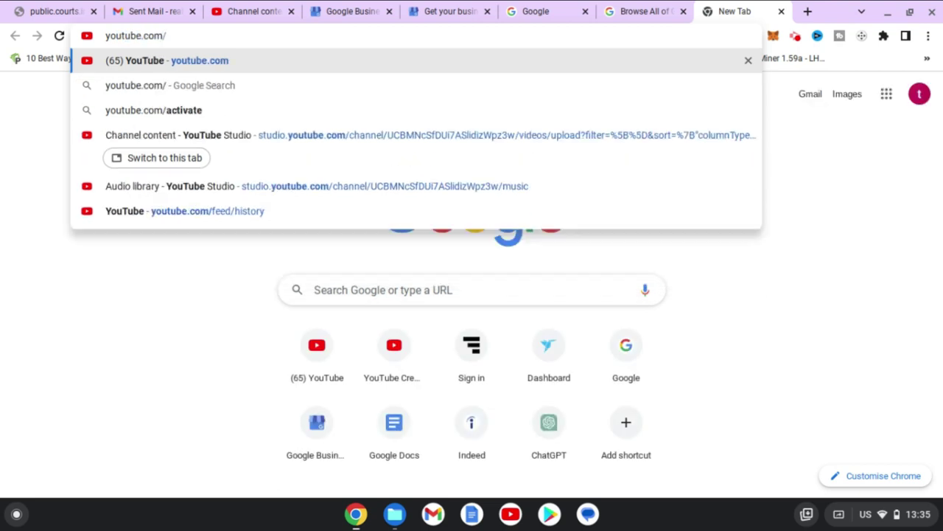
text(c)
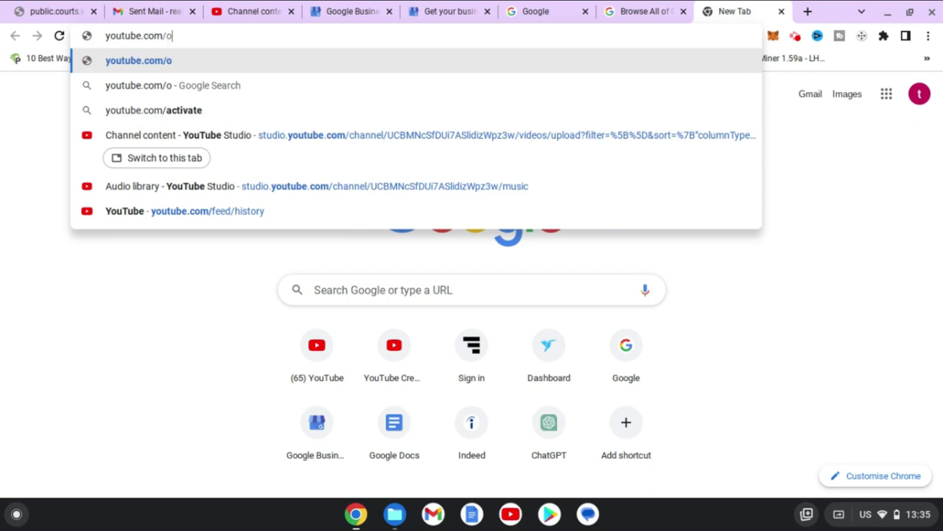
key(BackSpace)
text(t)
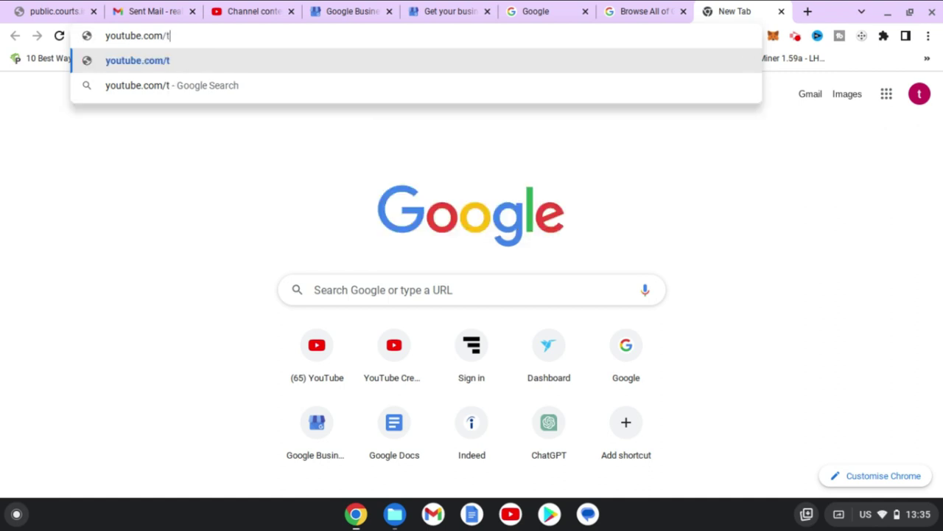
text(ru\)
key(BackSpace)
key(BackSpace)
key(BackSpace)
key(BackSpace)
key(Return)
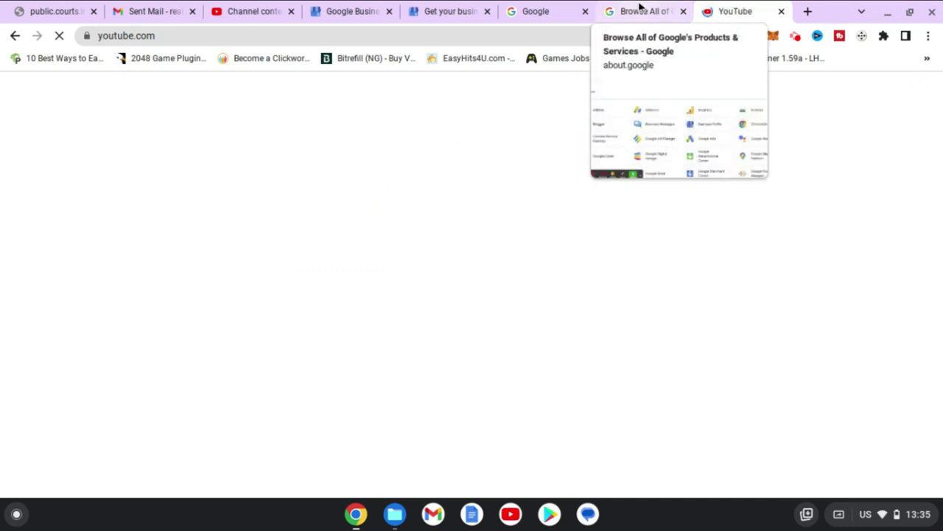
Close the Google products and Google home tabs, then return to the business setup form.
click(684, 11)
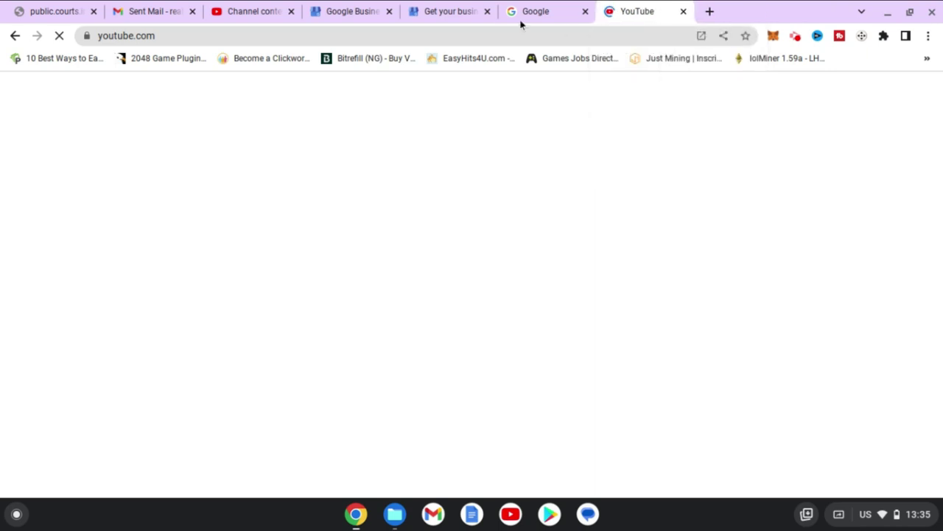
click(557, 8)
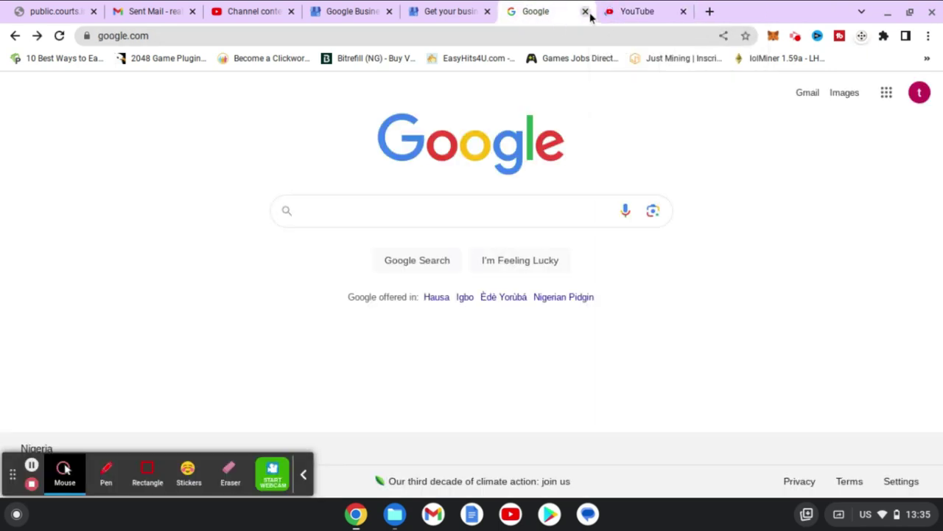
click(586, 11)
click(438, 8)
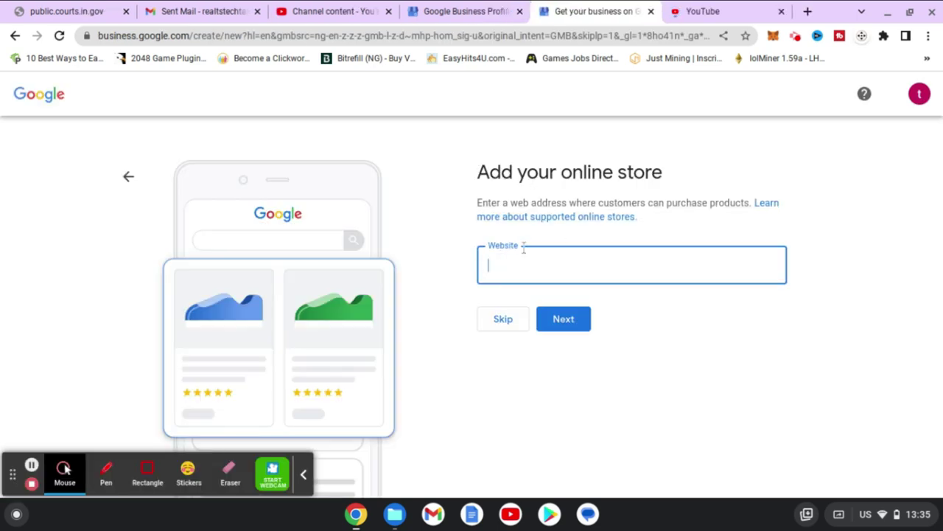
click(702, 8)
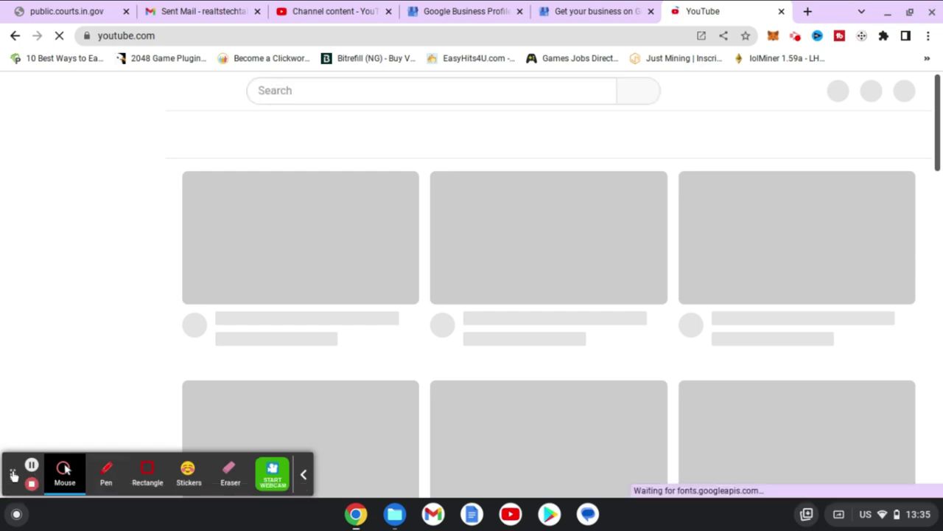
click(31, 466)
click(31, 466)
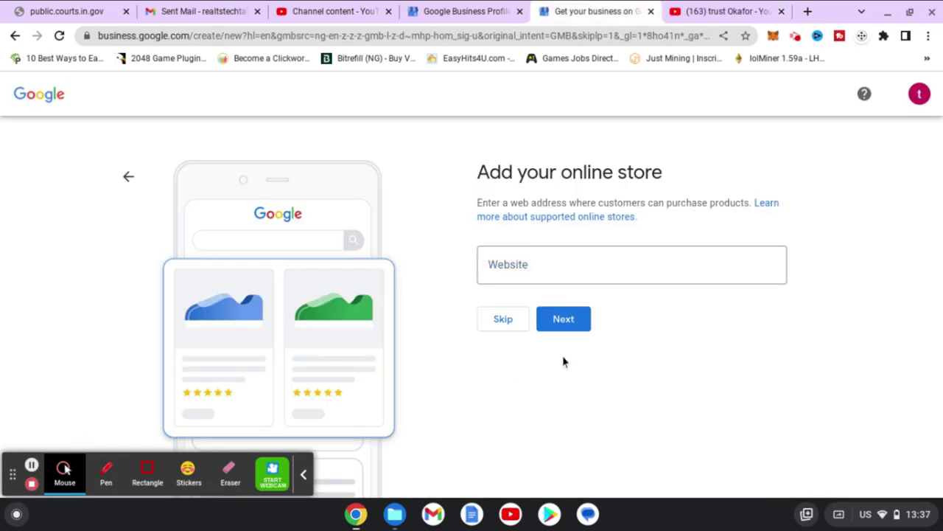
Paste the YouTube channel link into Website and trim off its ?si= tracking suffix.
click(546, 265)
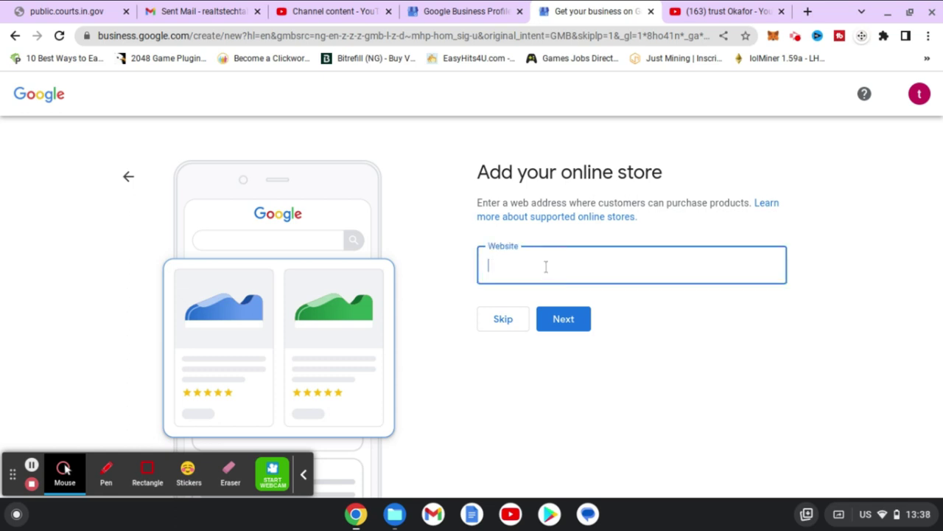
text(https://youtube.com/@trustokafor?si=B53rPbJ_wFa4hapy)
key(BackSpace)
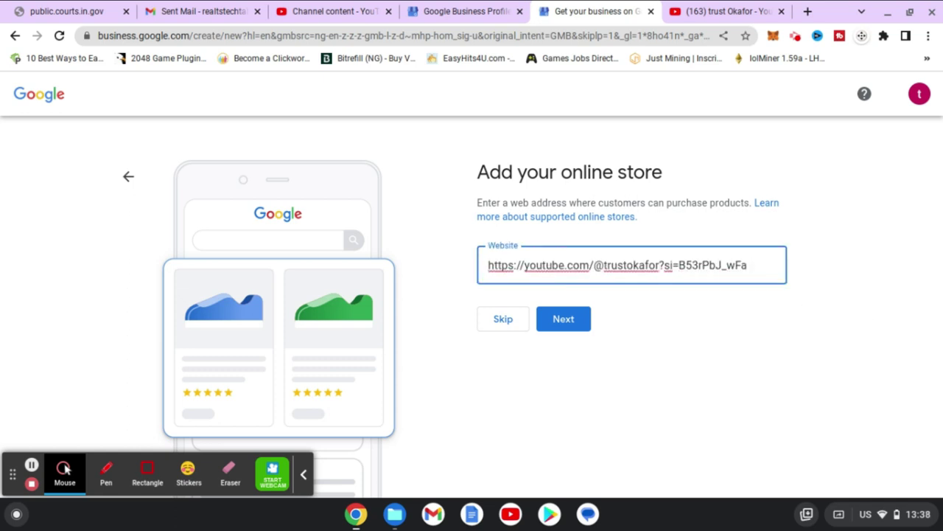
key(BackSpace)
key(BackSpace)
key(BackSpace)
key(BackSpace)
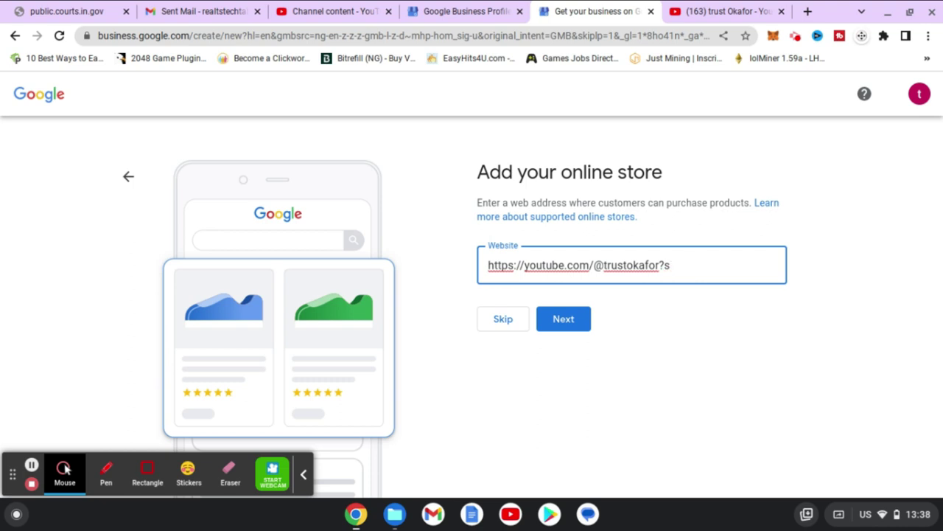
key(BackSpace)
key(ctrl+a)
key(ctrl+c)
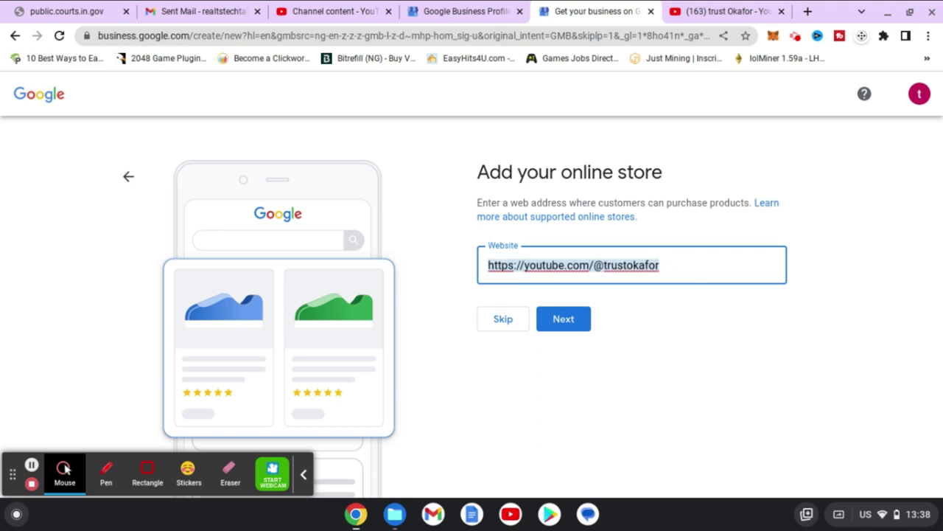
Test the cleaned channel link in a new tab, then return to the setup form.
key(ctrl+t)
key(ctrl+v)
key(Return)
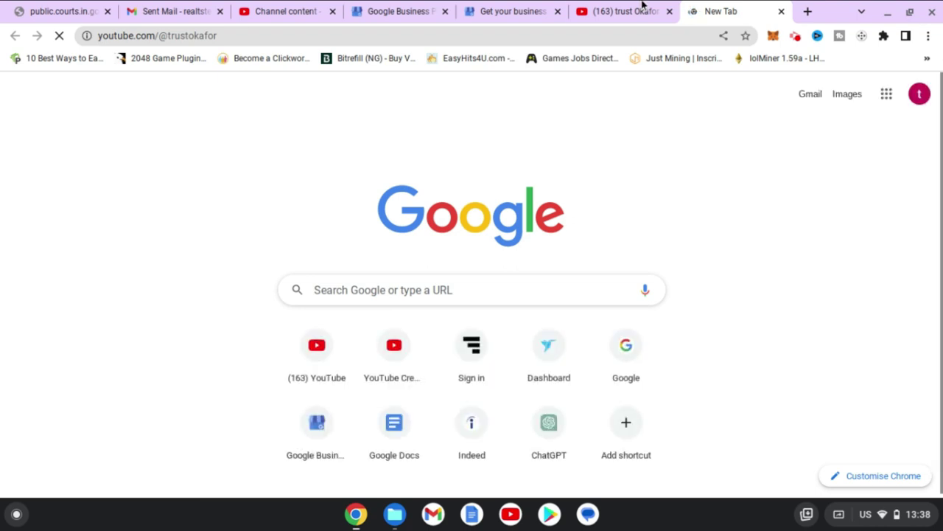
click(640, 8)
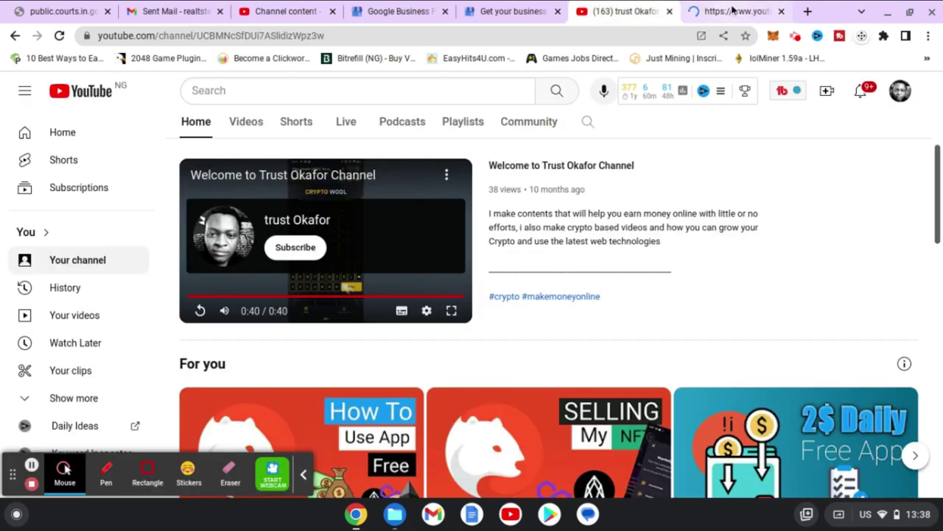
click(733, 10)
click(498, 9)
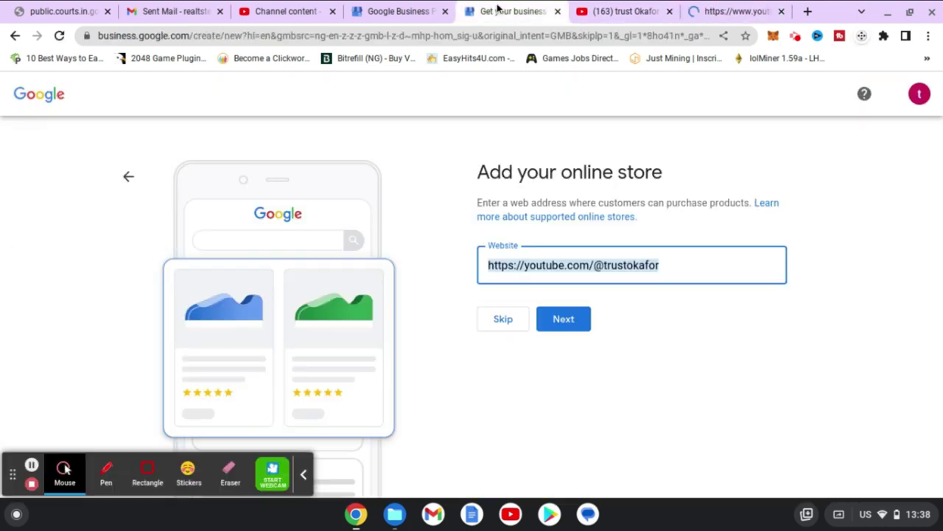
Submit the website and try 'interne' in the Business category field.
click(559, 322)
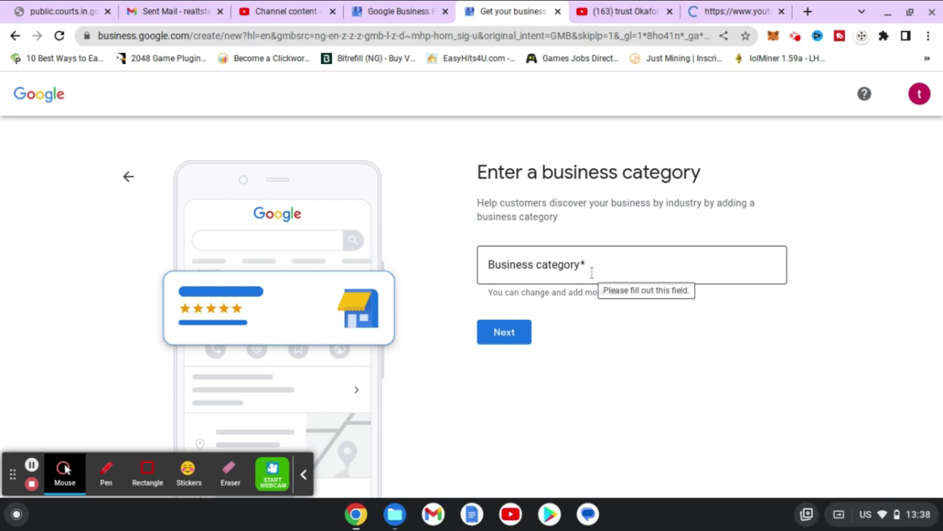
click(591, 272)
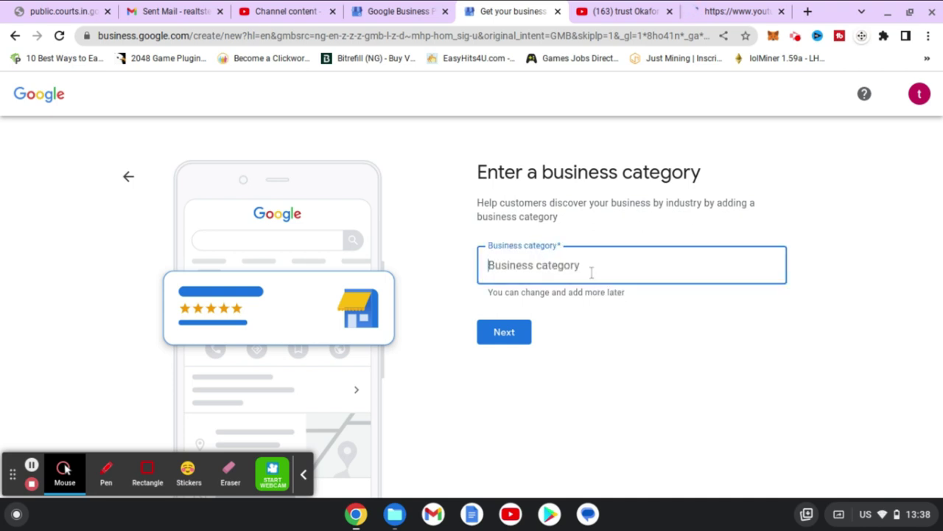
text(inter)
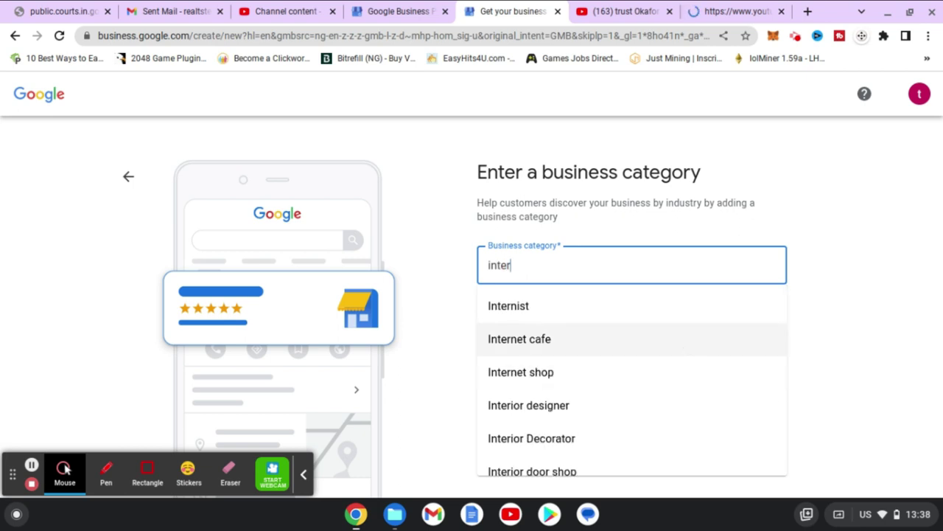
text(net)
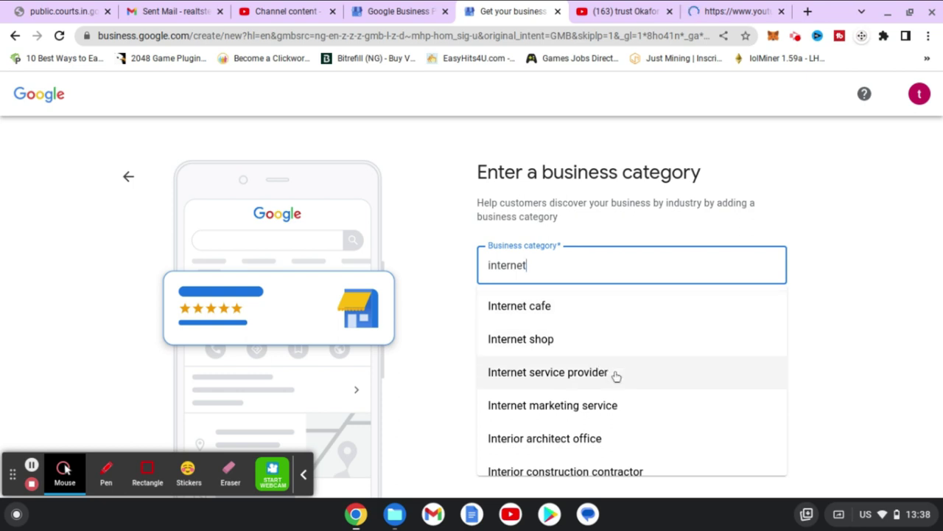
scroll(724, 390, down, 3)
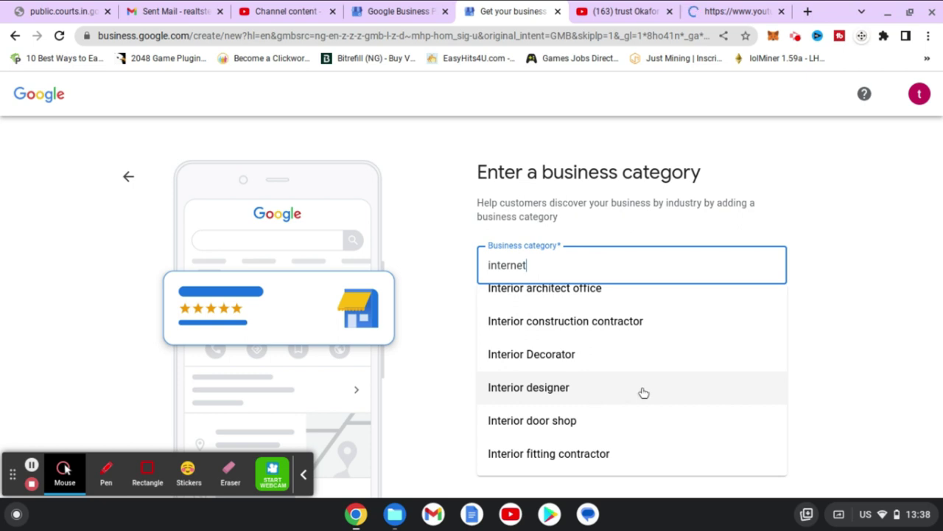
scroll(624, 356, down, 3)
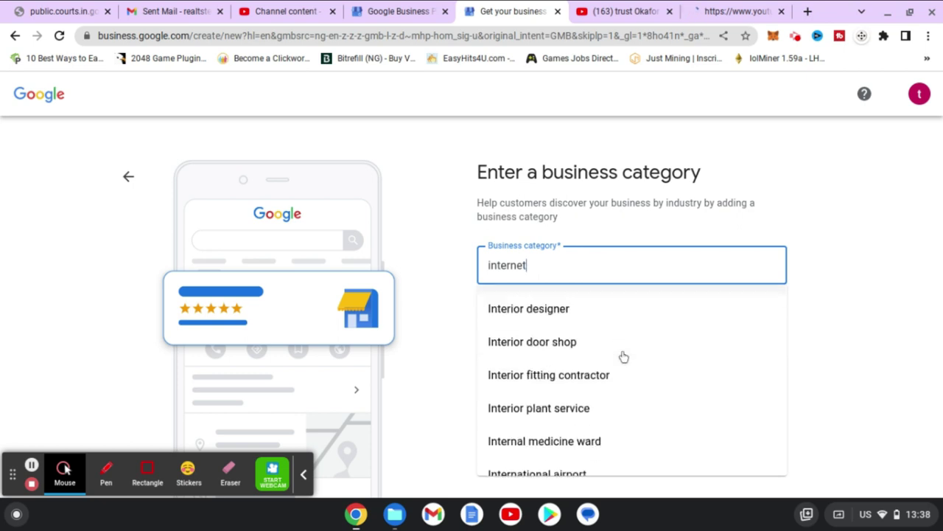
scroll(624, 356, down, 2)
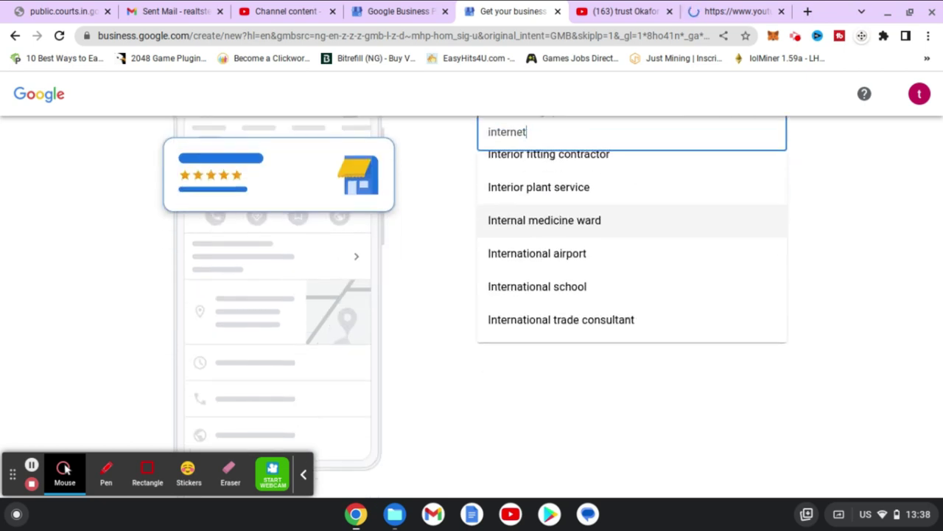
scroll(593, 309, up, 1)
After trying 'online', retype 'internet' and pick Internet shop as the category.
key(ctrl+a)
text(online)
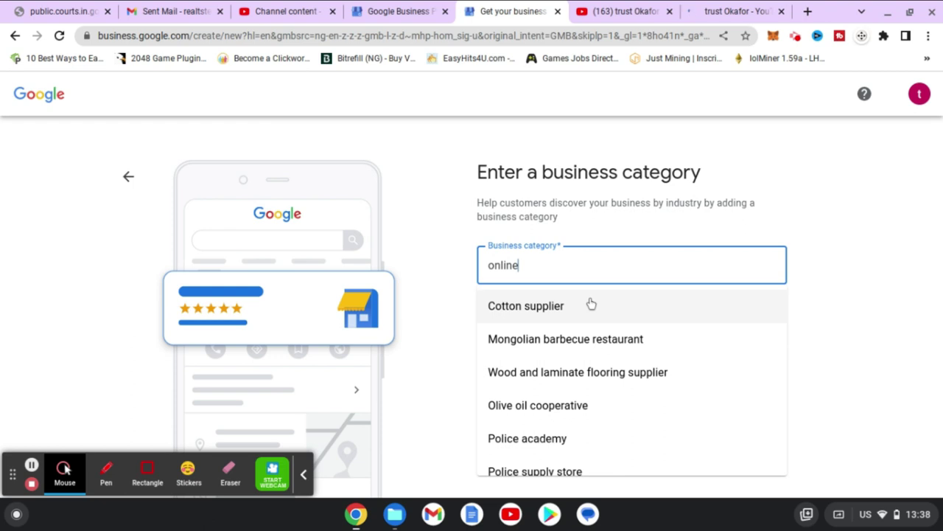
scroll(591, 304, down, 6)
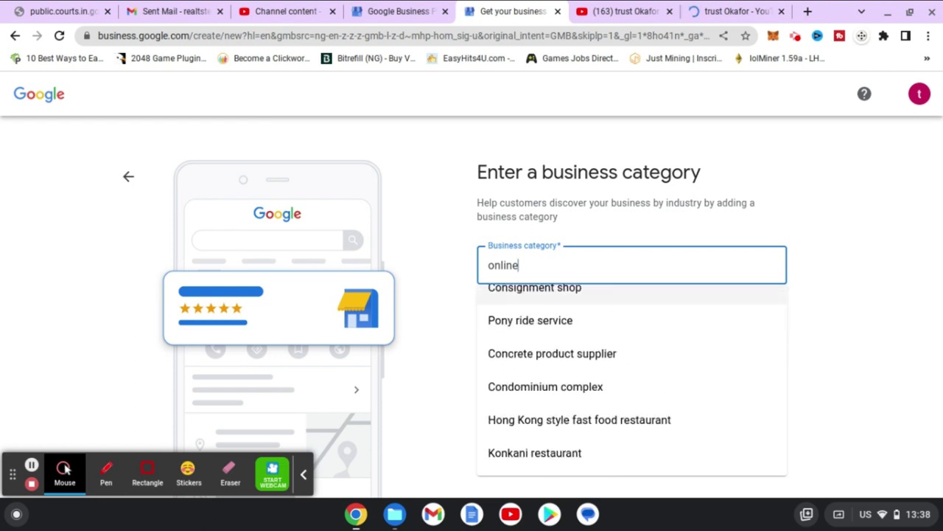
scroll(595, 217, up, 5)
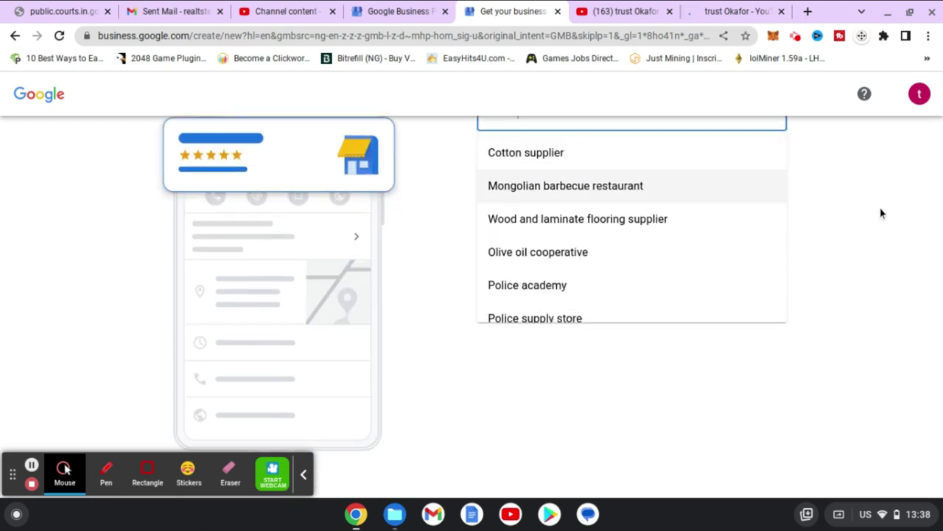
scroll(880, 213, up, 2)
double_click(513, 272)
text(int)
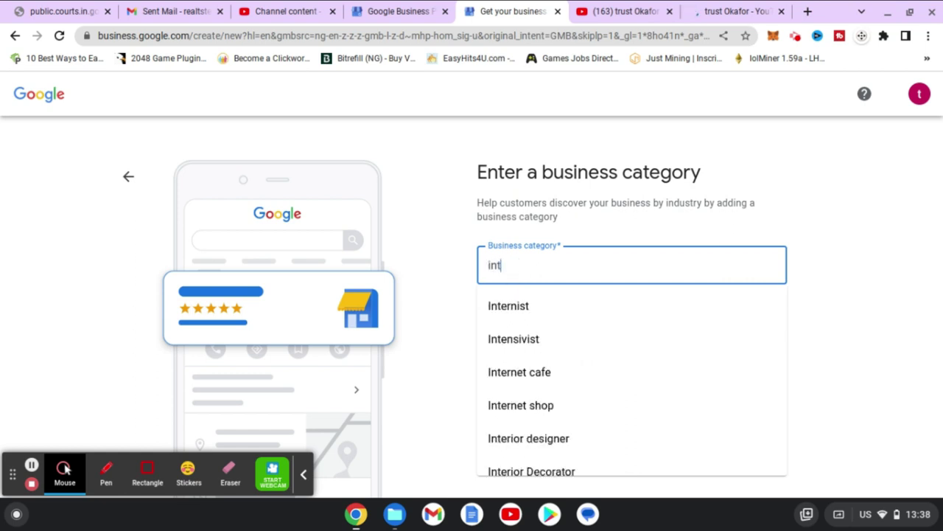
text(ernet)
click(551, 338)
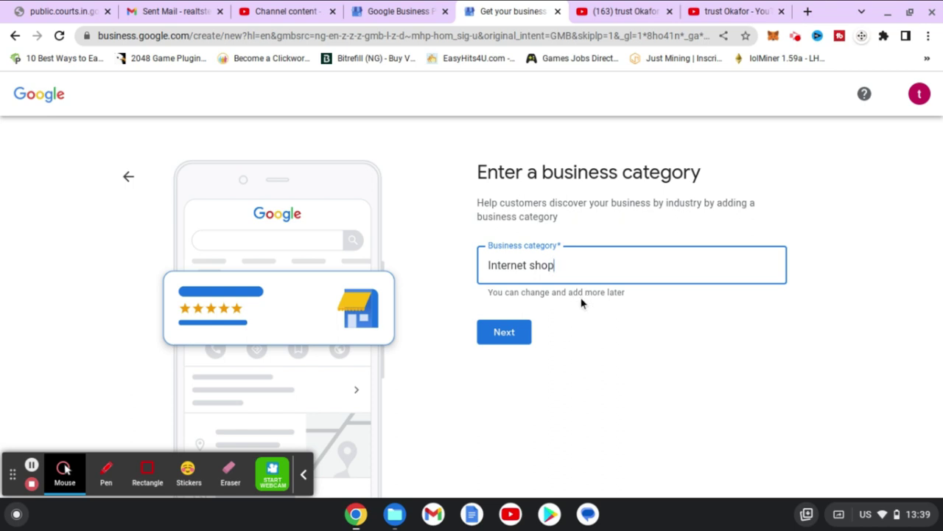
Confirm the category, autofill the Ikeja street address, set state to Lagos, and continue.
click(506, 334)
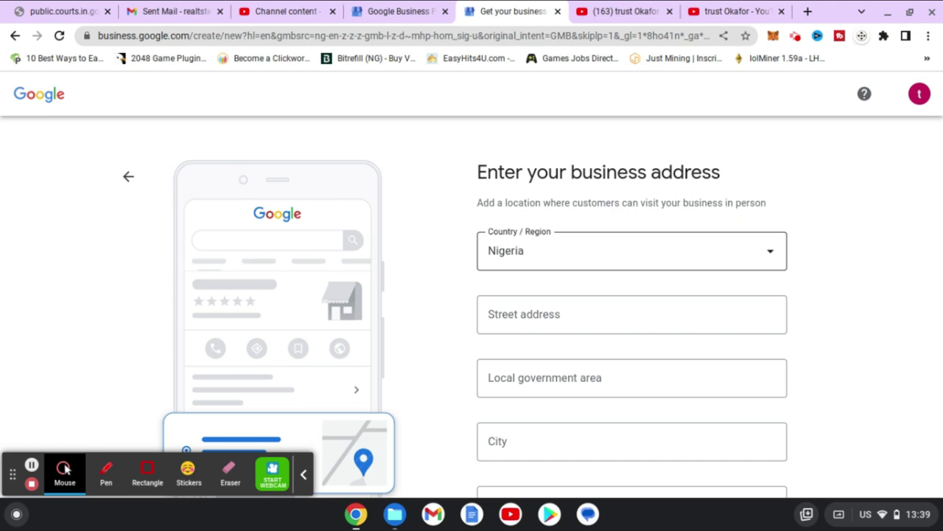
click(541, 314)
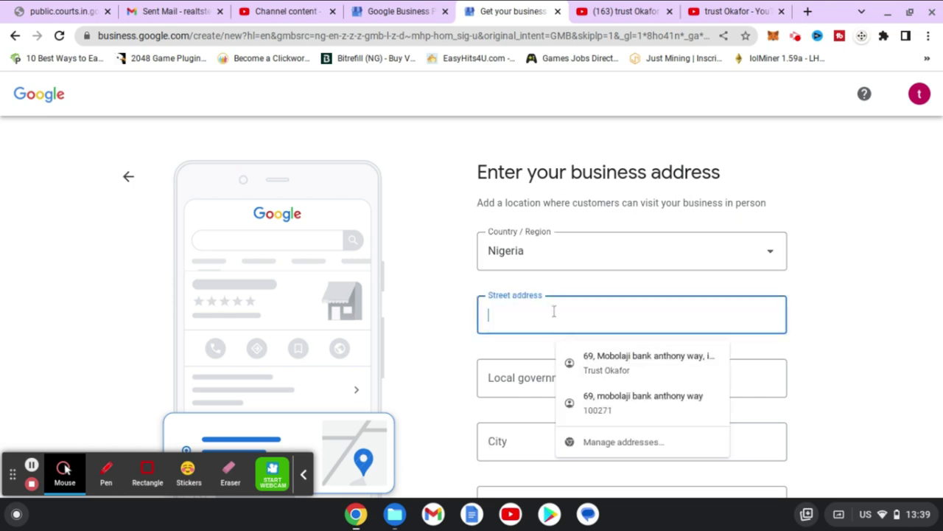
click(612, 355)
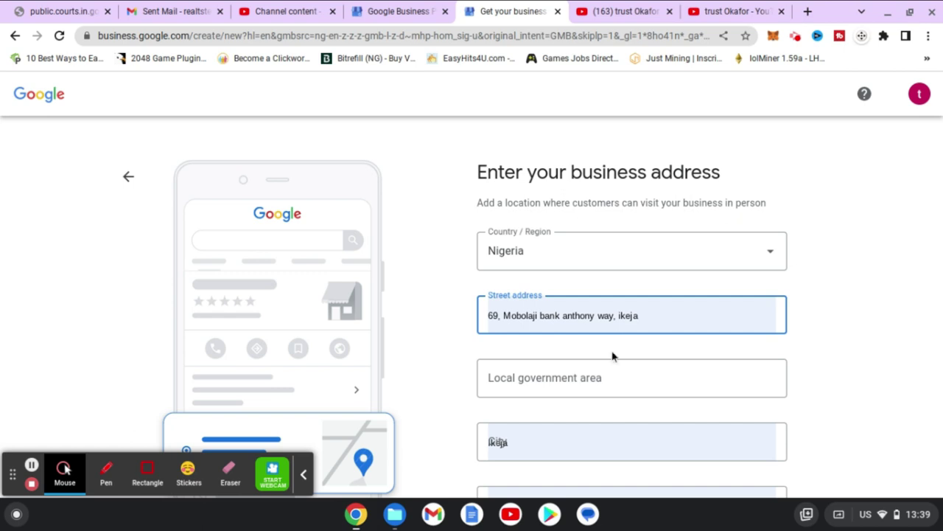
scroll(648, 378, down, 3)
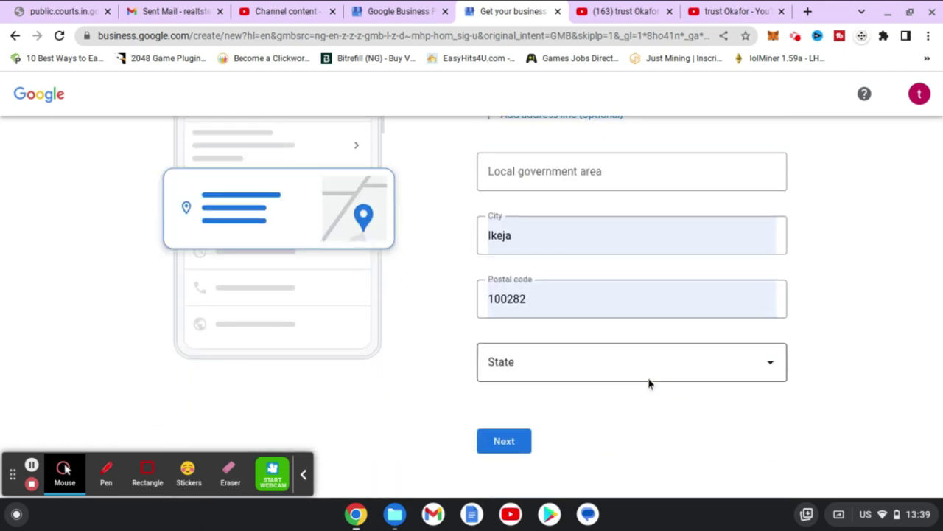
click(581, 372)
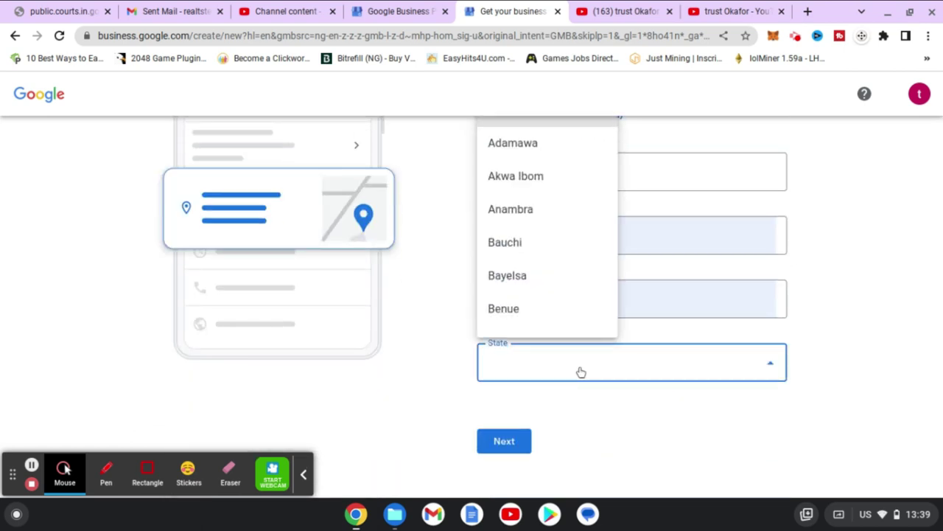
key(l)
key(Return)
click(507, 442)
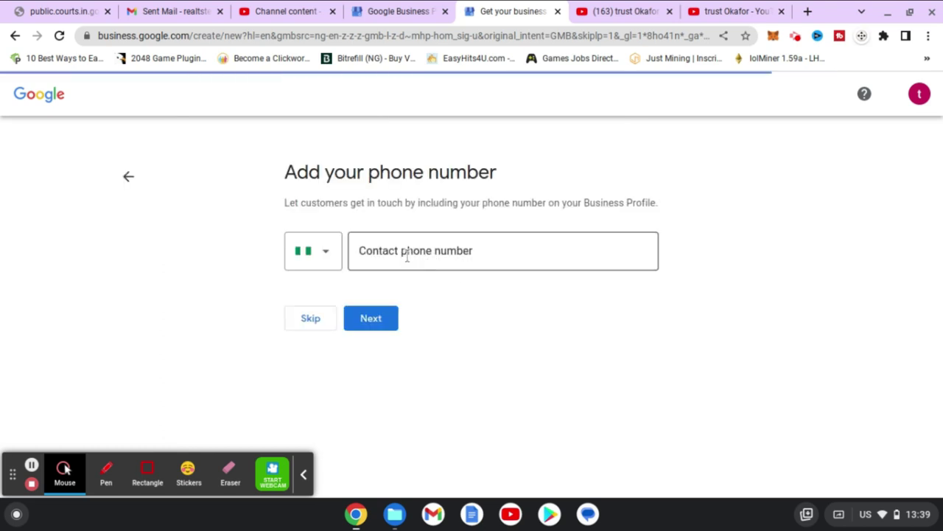
Enter the business contact phone number and continue to the map page.
click(407, 256)
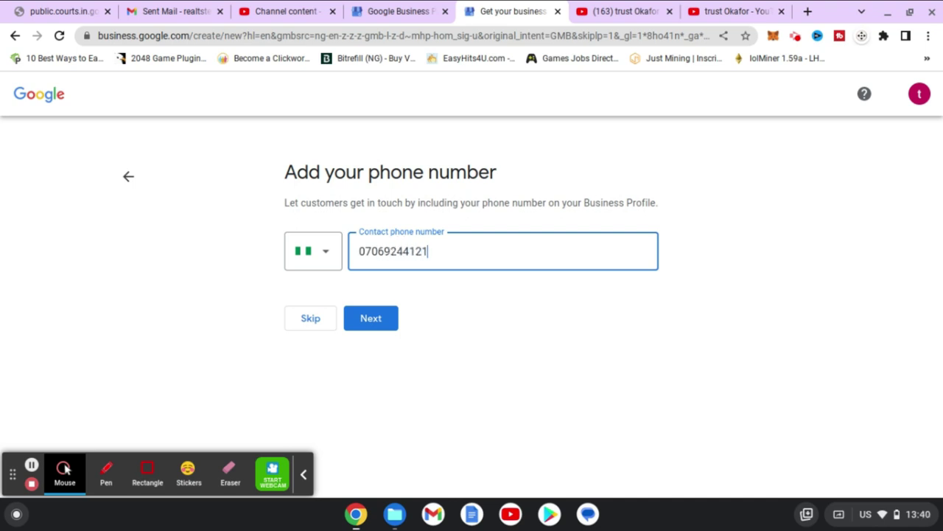
click(363, 315)
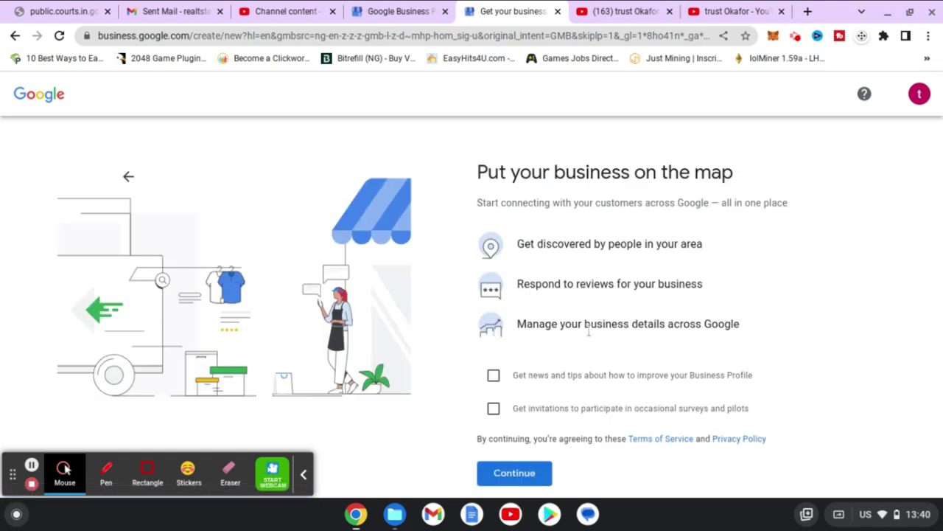
Review the 'Put your business on the map' benefits and accept the terms to finish sign-up.
drag(704, 244, 520, 251)
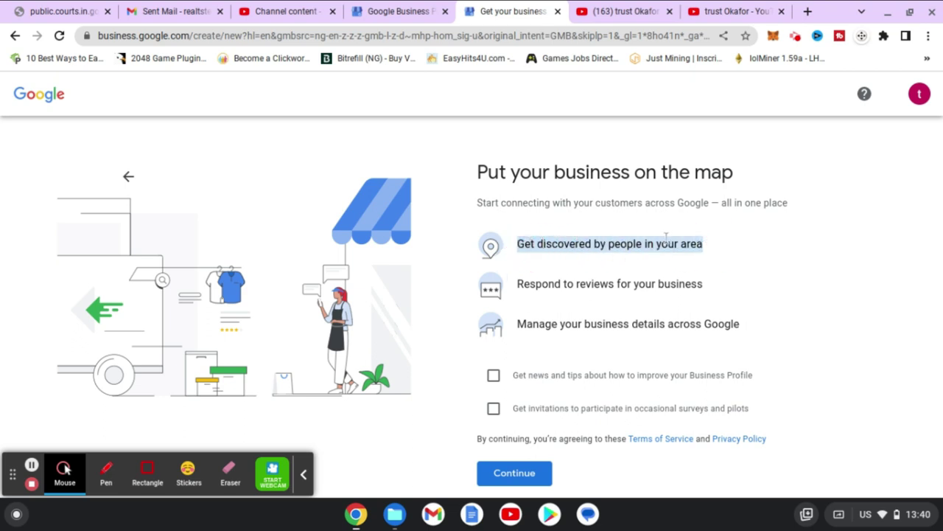
drag(706, 293, 520, 295)
click(531, 294)
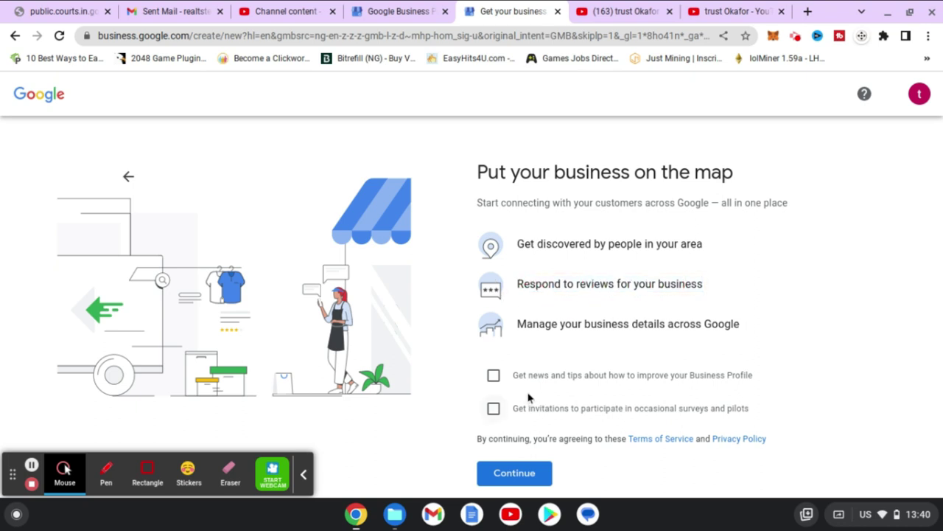
click(518, 476)
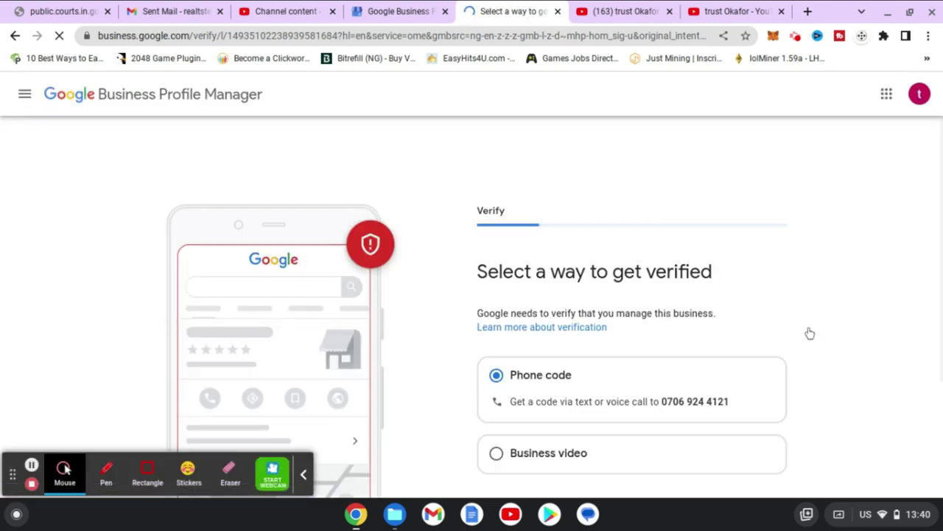
Go ahead with phone code verification by voice call and select the 6-digit code field.
scroll(810, 333, down, 1)
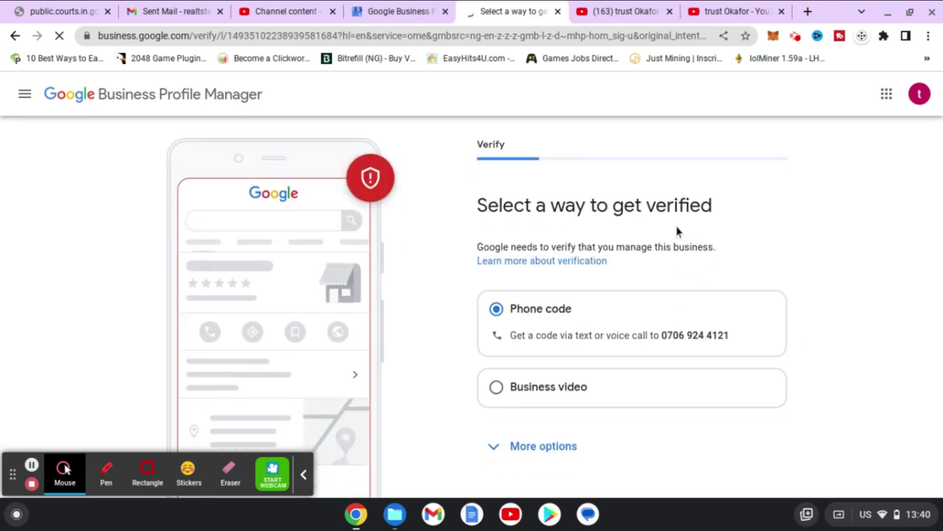
drag(748, 338, 524, 312)
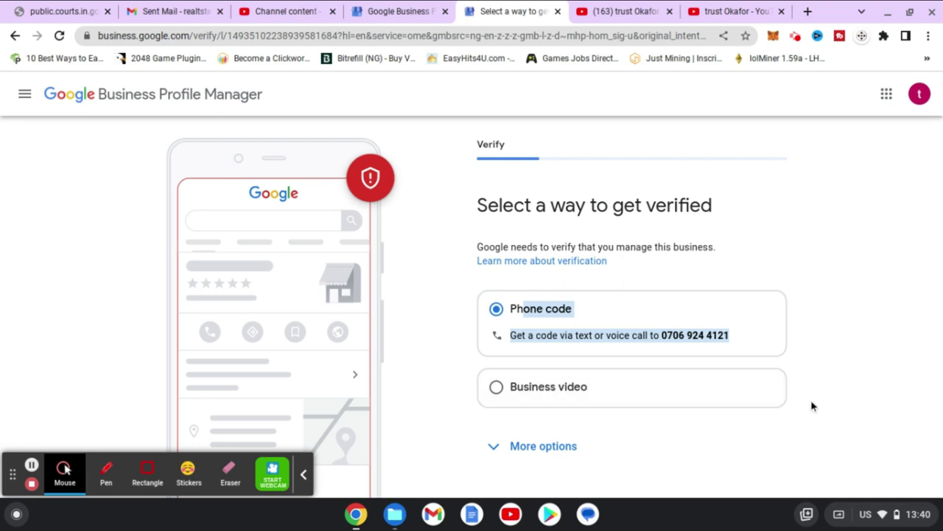
scroll(813, 406, down, 2)
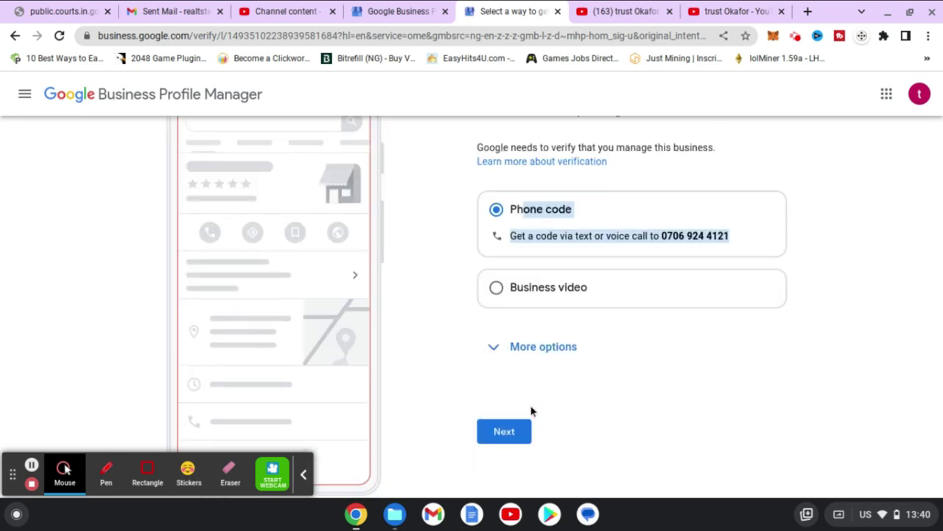
click(506, 432)
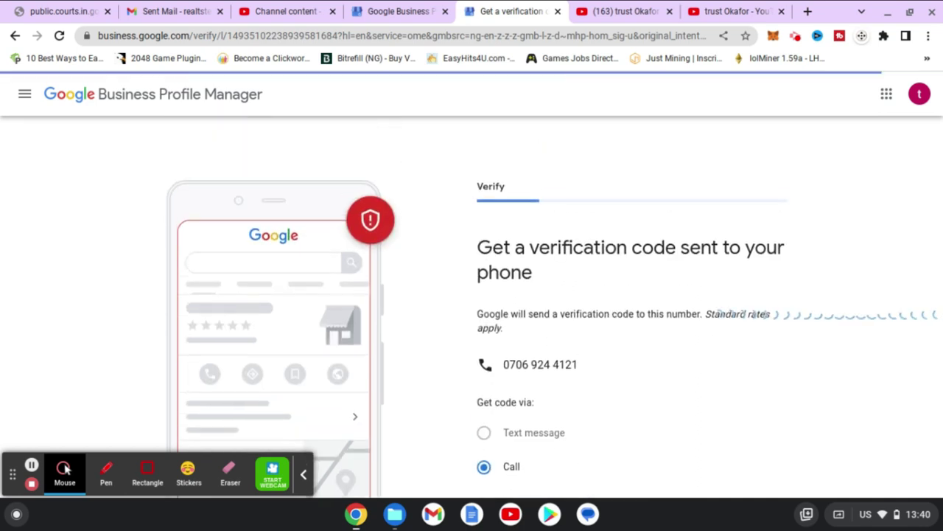
click(603, 331)
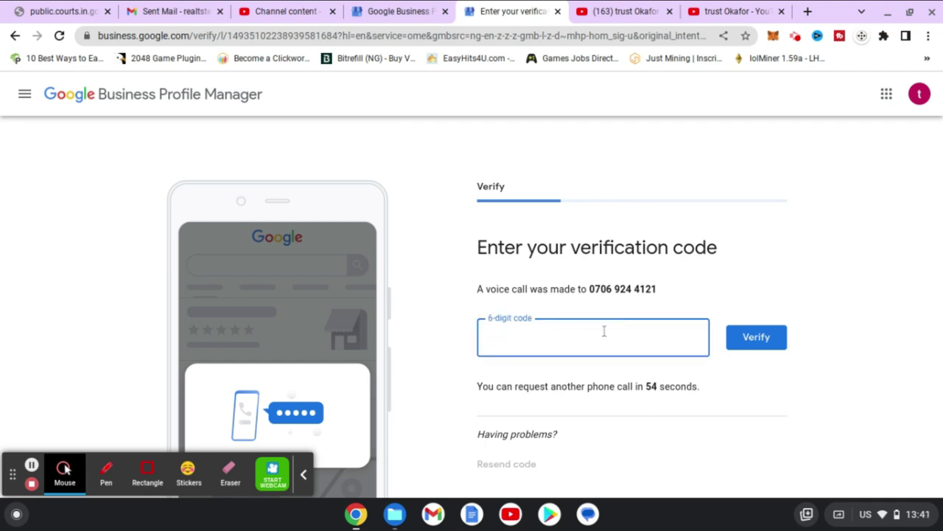
Postpone verification with Verify Later and confirm it in the dialog.
click(31, 465)
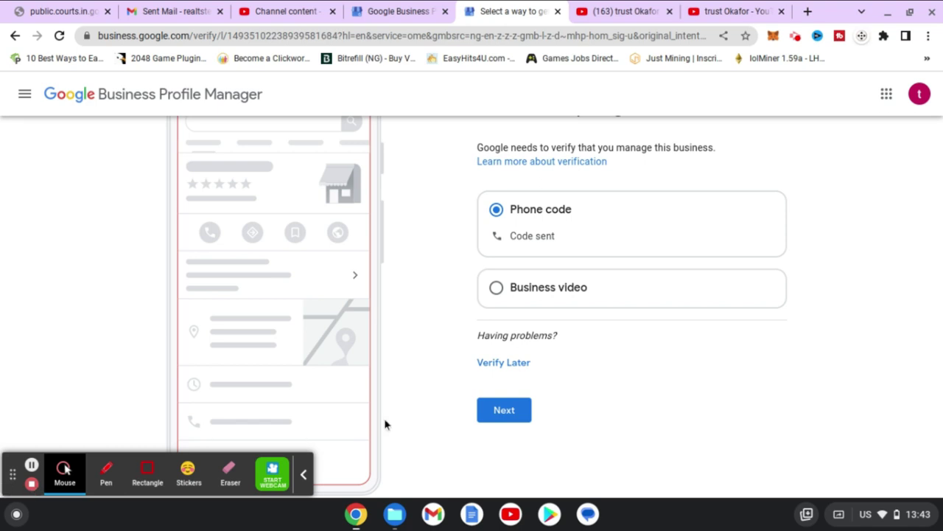
click(495, 366)
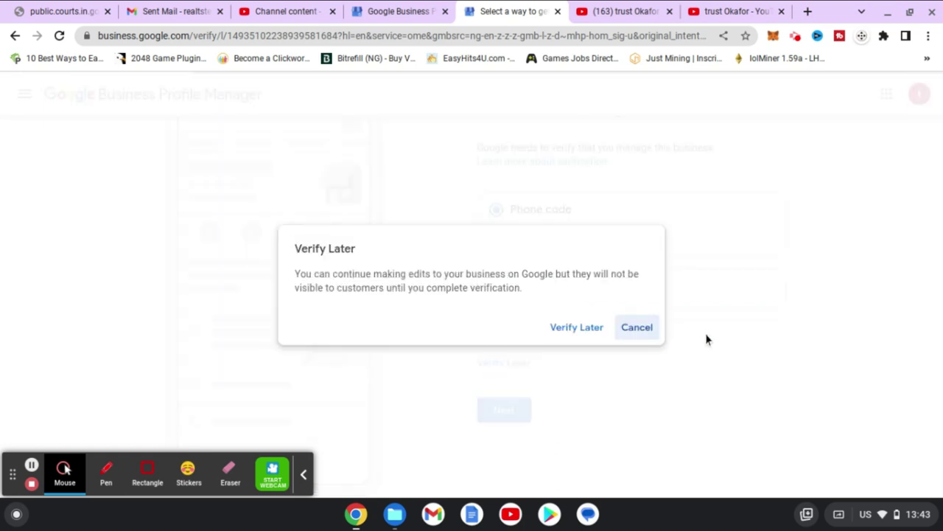
click(572, 330)
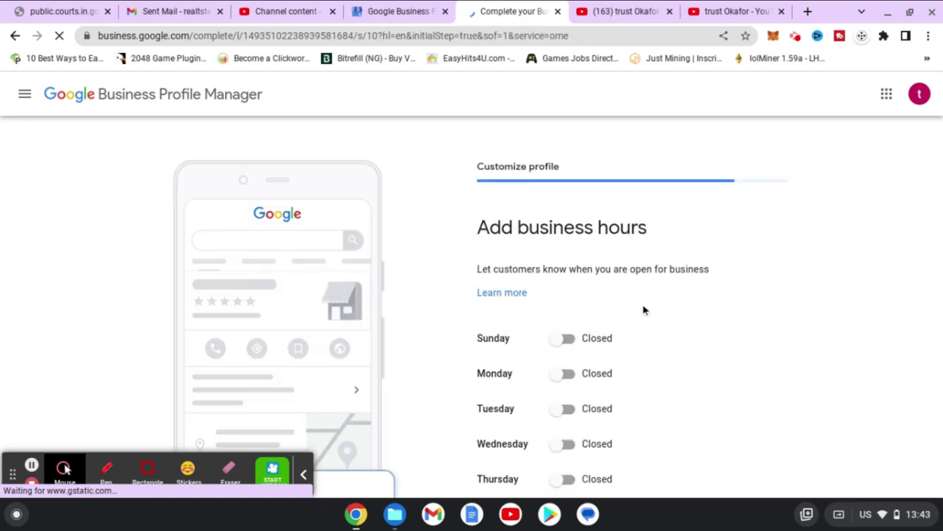
Leave business hours unset and keep customer messages accepted.
scroll(644, 311, down, 3)
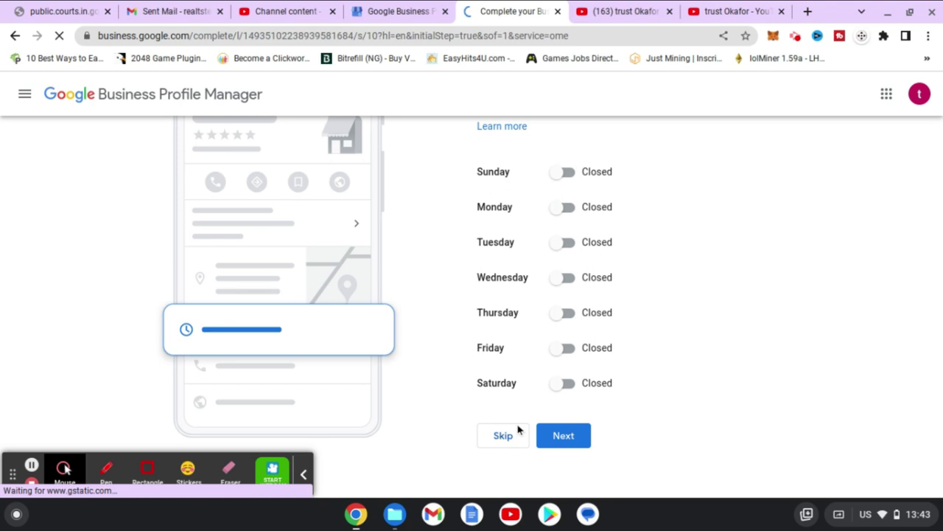
click(542, 434)
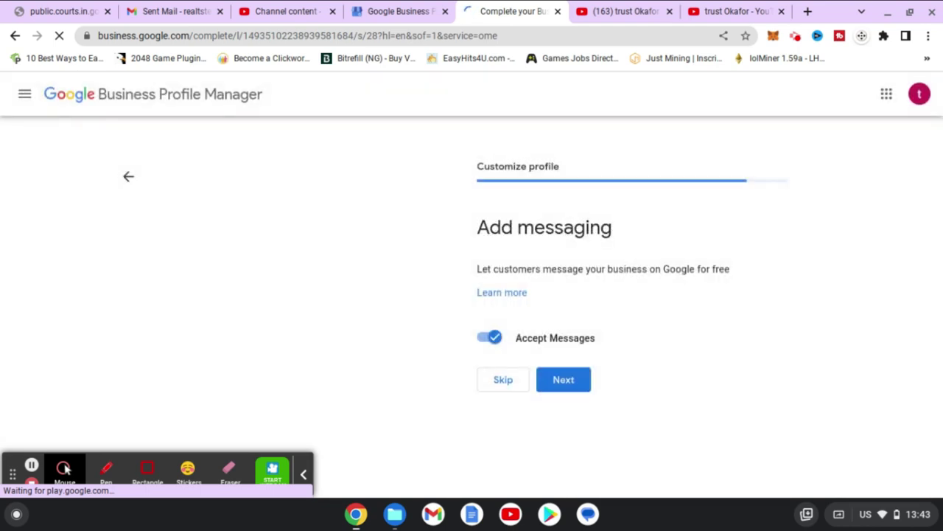
click(567, 379)
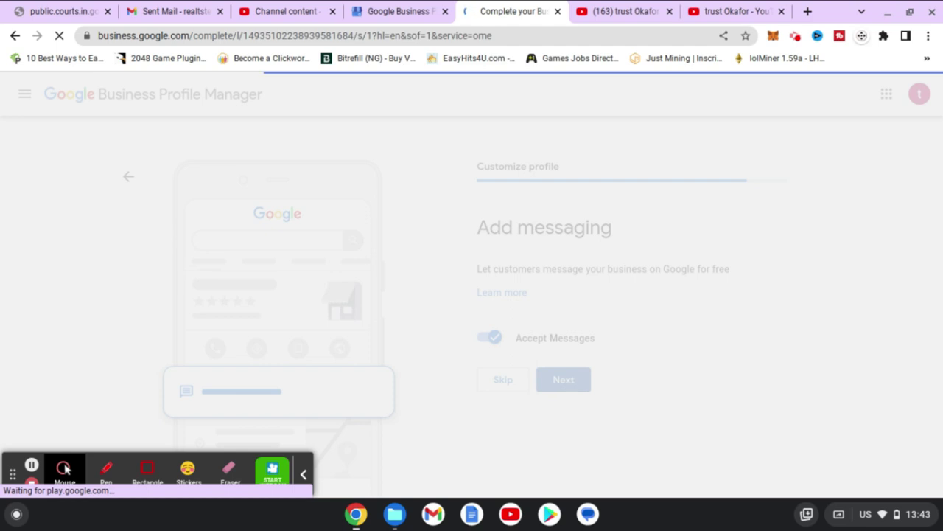
Enter the business description 'i am a content creator' and continue.
scroll(678, 334, down, 2)
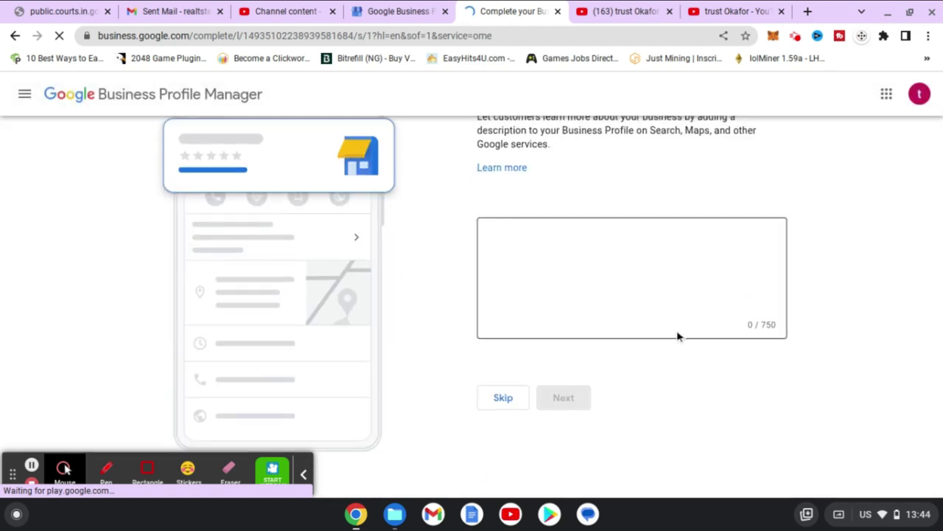
scroll(676, 334, up, 2)
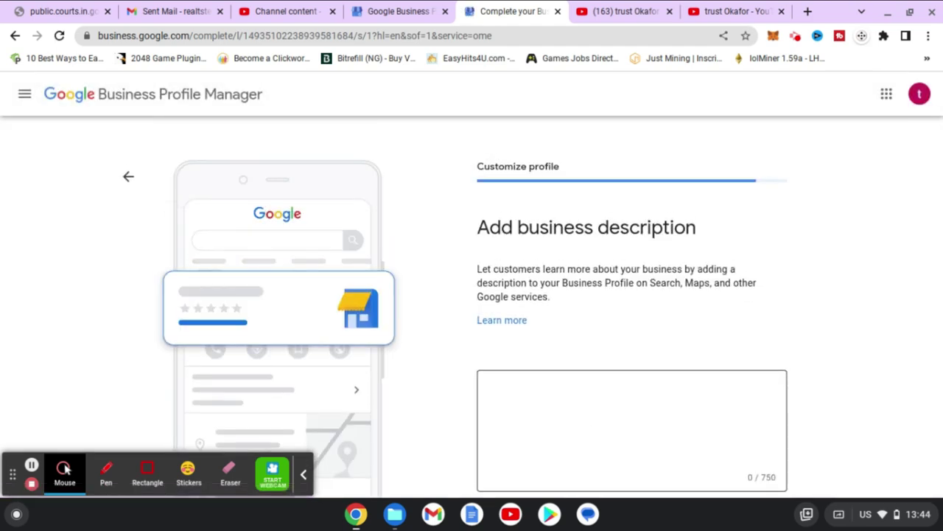
scroll(677, 334, down, 2)
click(586, 256)
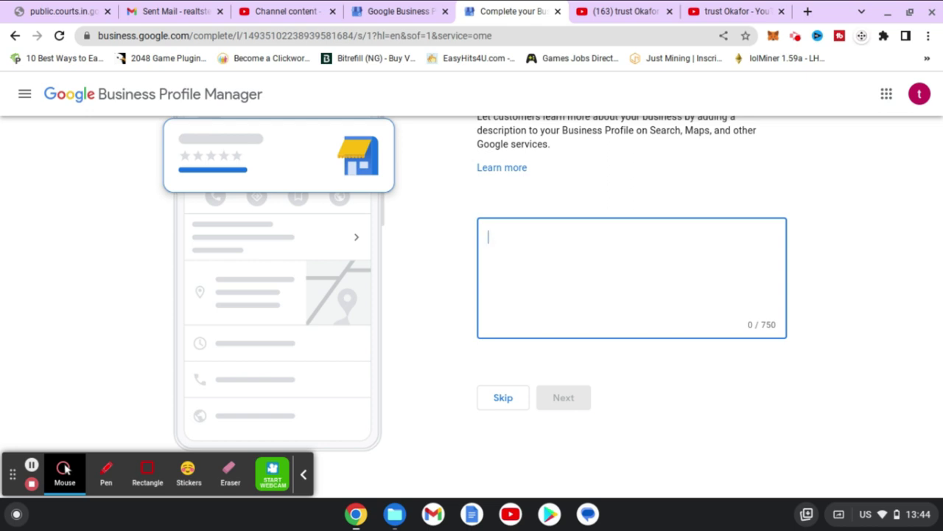
text(i am a con)
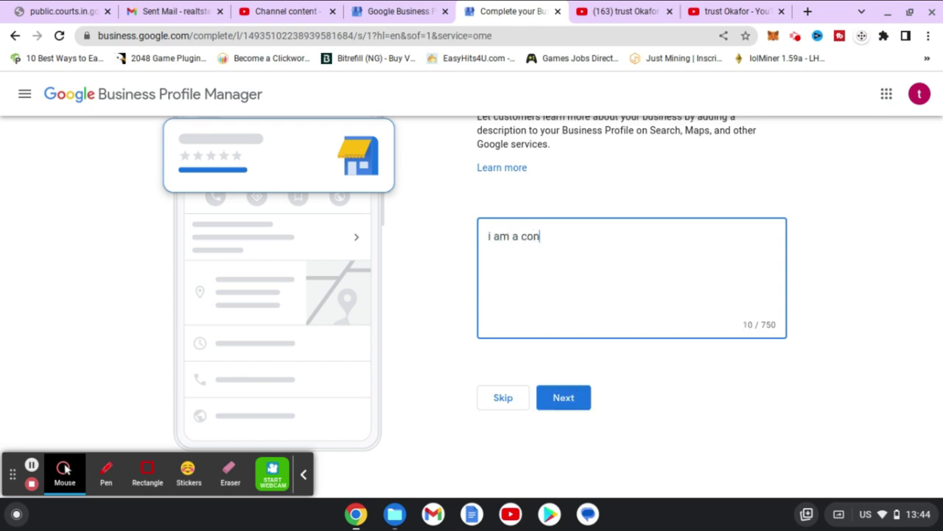
text(tent creator)
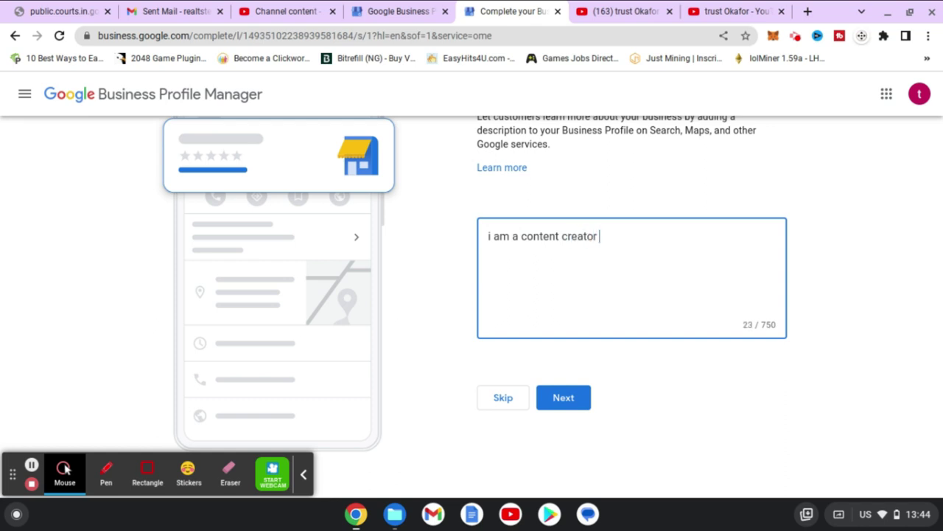
click(578, 398)
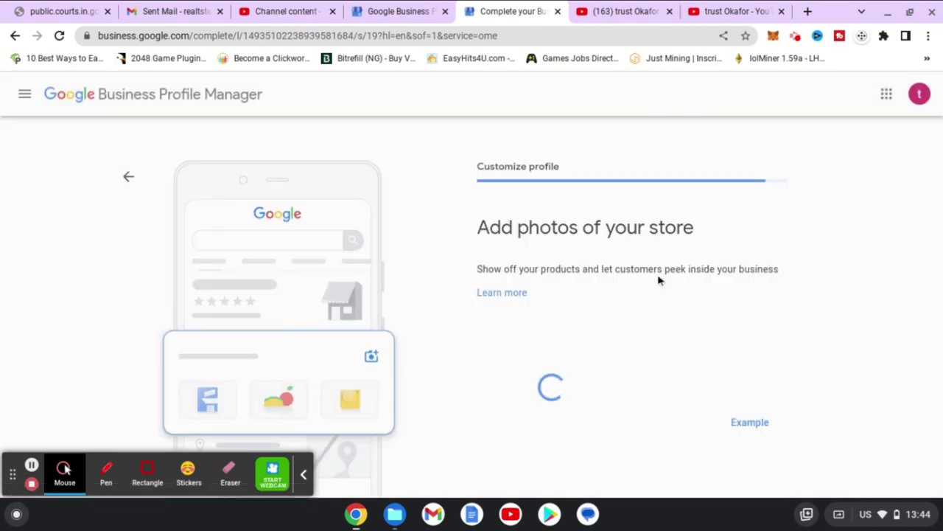
Skip store photos and the ₦300 ad credit, then acknowledge the verification notice.
scroll(704, 318, down, 2)
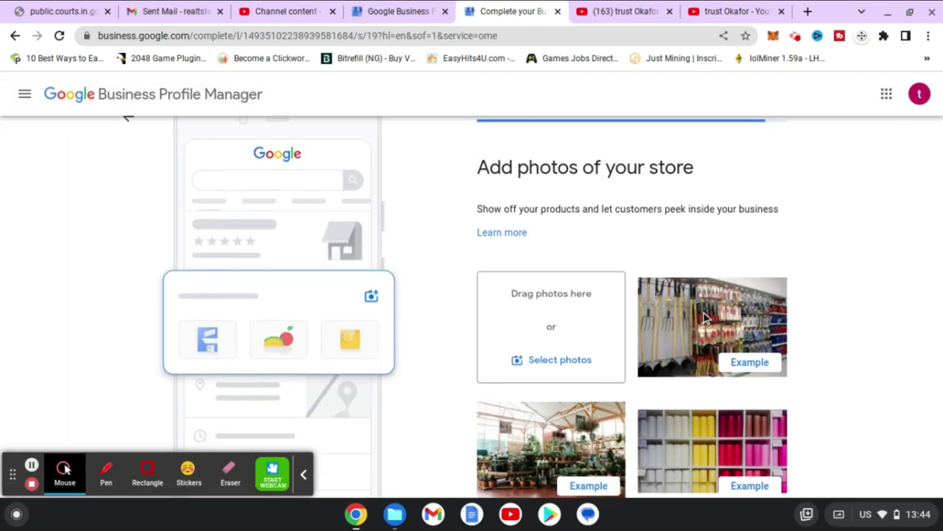
scroll(704, 318, up, 2)
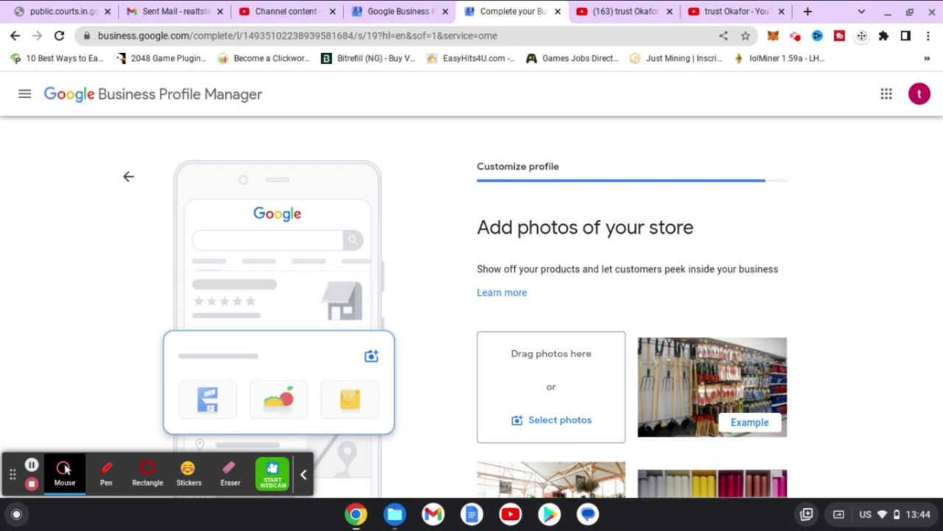
scroll(632, 310, down, 3)
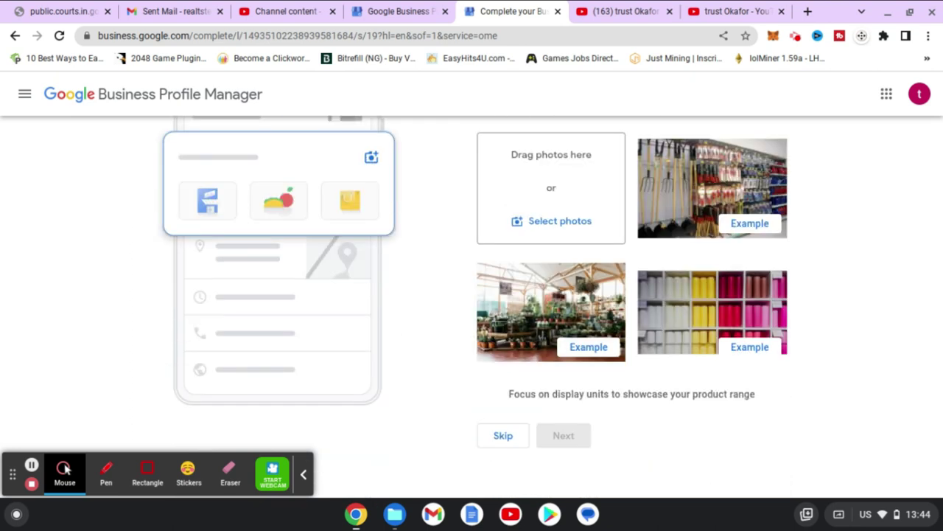
click(504, 437)
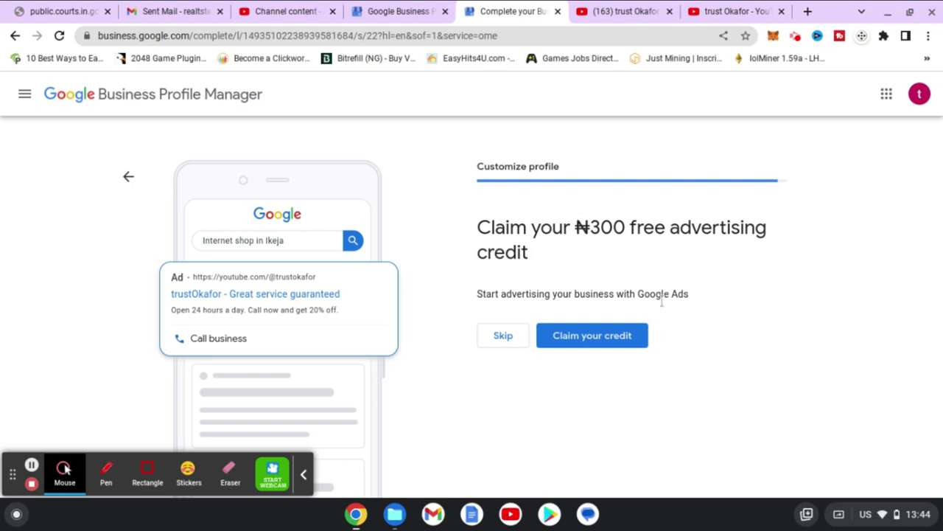
click(504, 336)
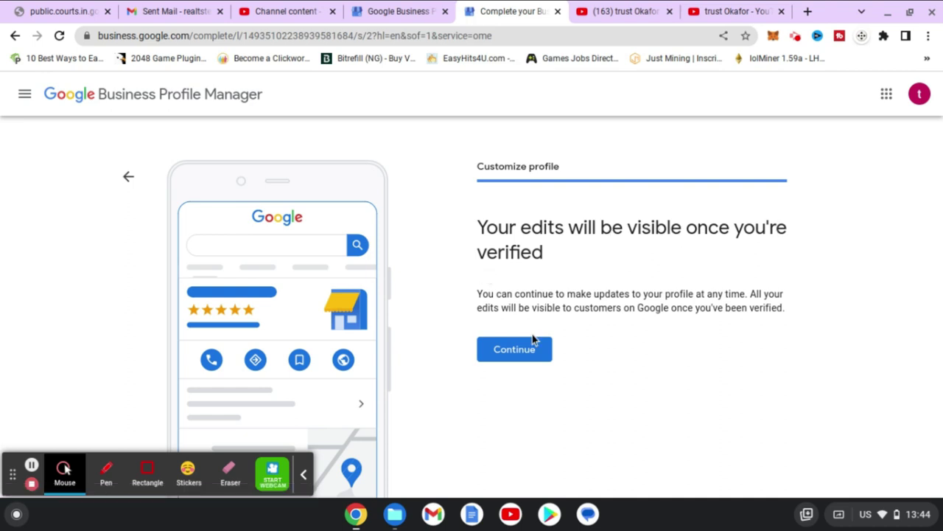
click(523, 355)
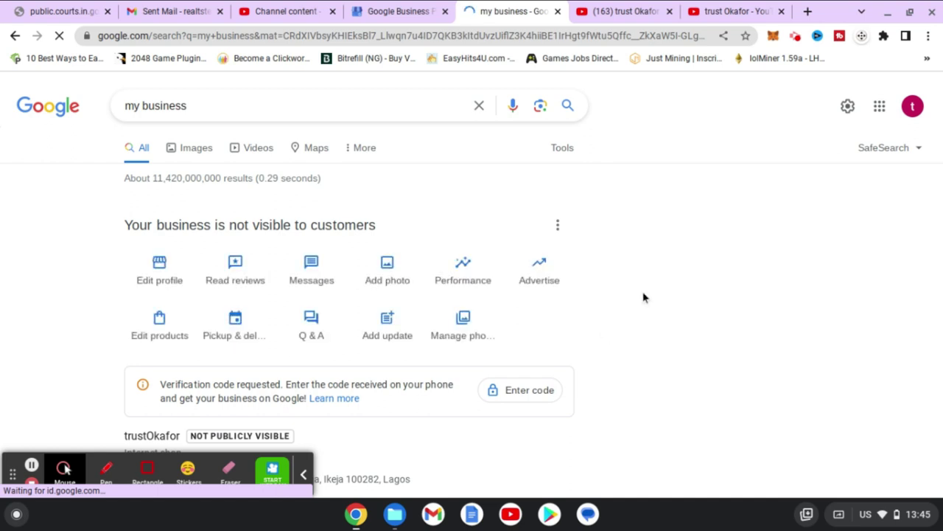
Scroll the 'my business' results to review the business panel and its Enter code notice.
scroll(642, 297, down, 1)
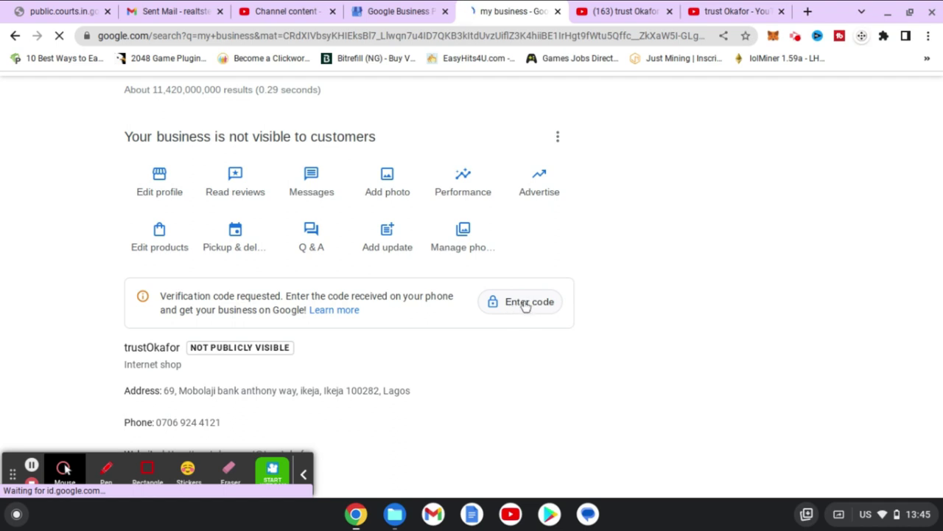
scroll(571, 320, down, 3)
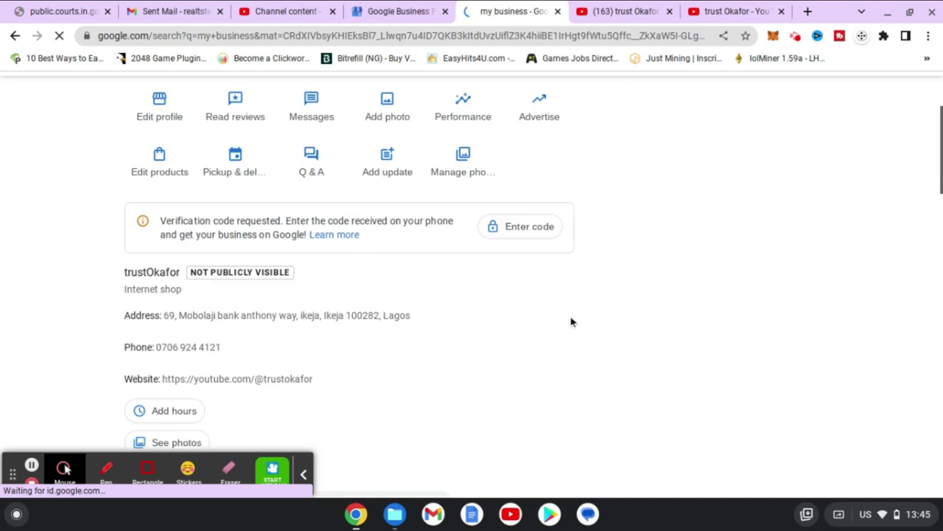
scroll(571, 321, up, 3)
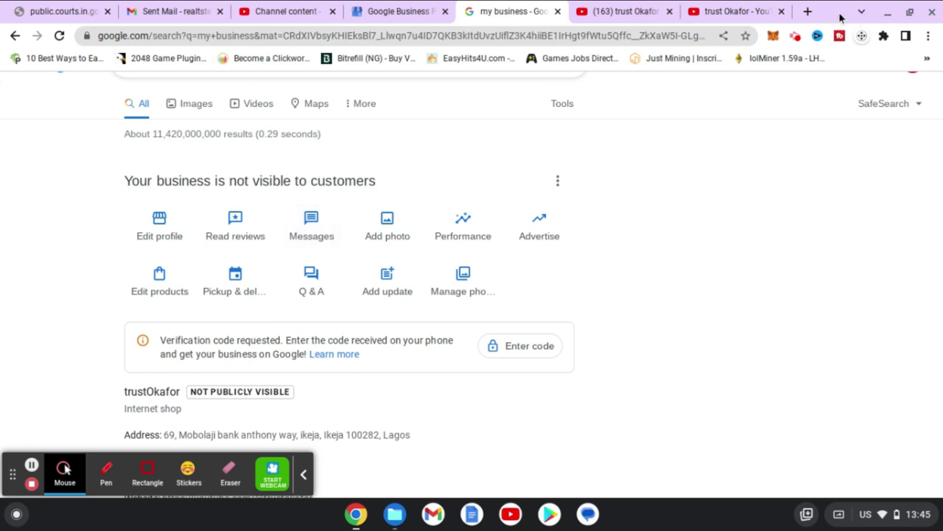
Load business.google.com in a new browser tab.
click(809, 11)
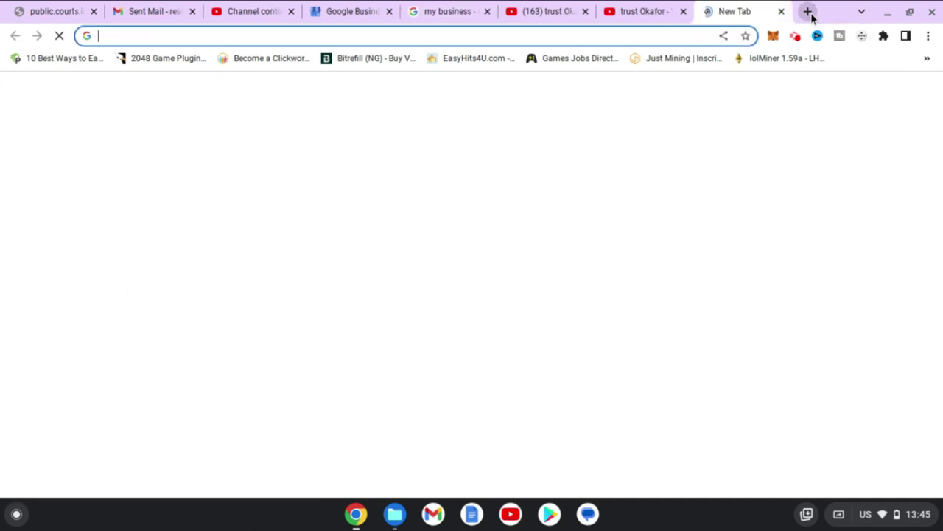
text(bus)
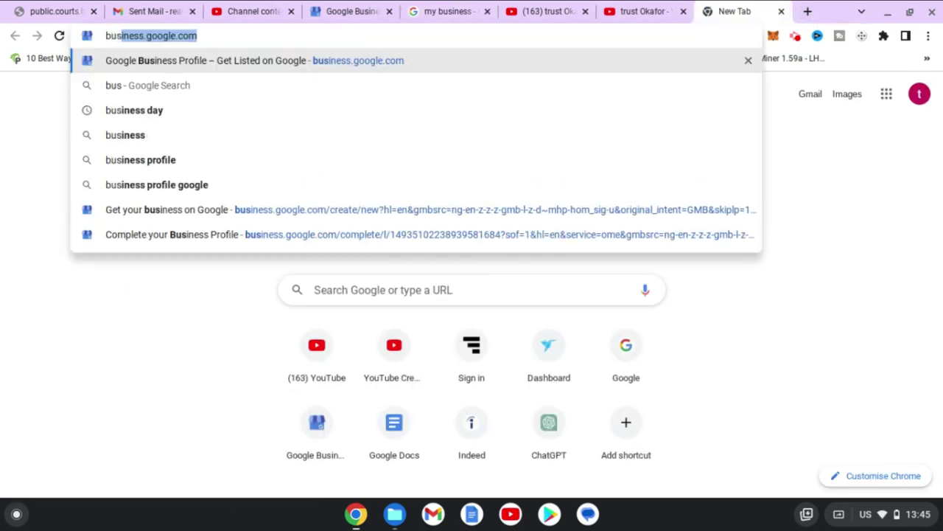
key(Right)
key(Return)
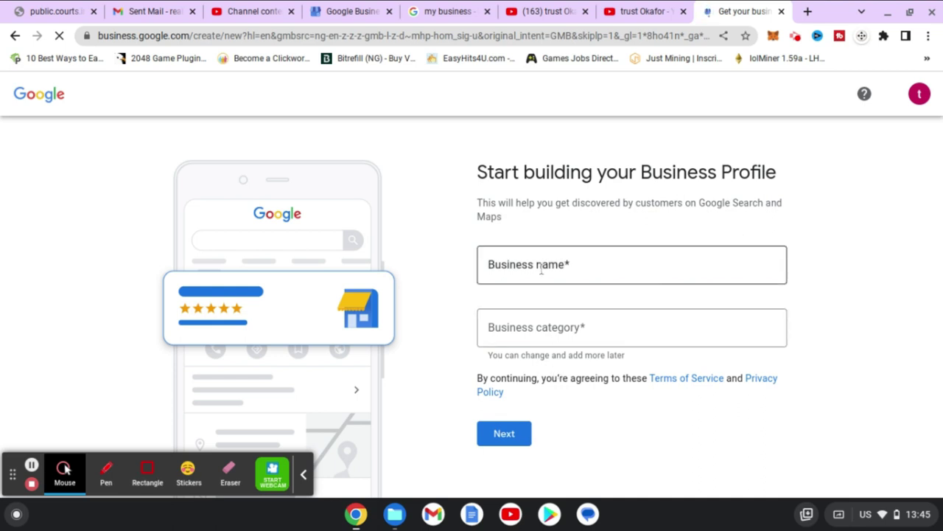
Autofill the Business name field with the saved name, then return to Google Search.
click(592, 270)
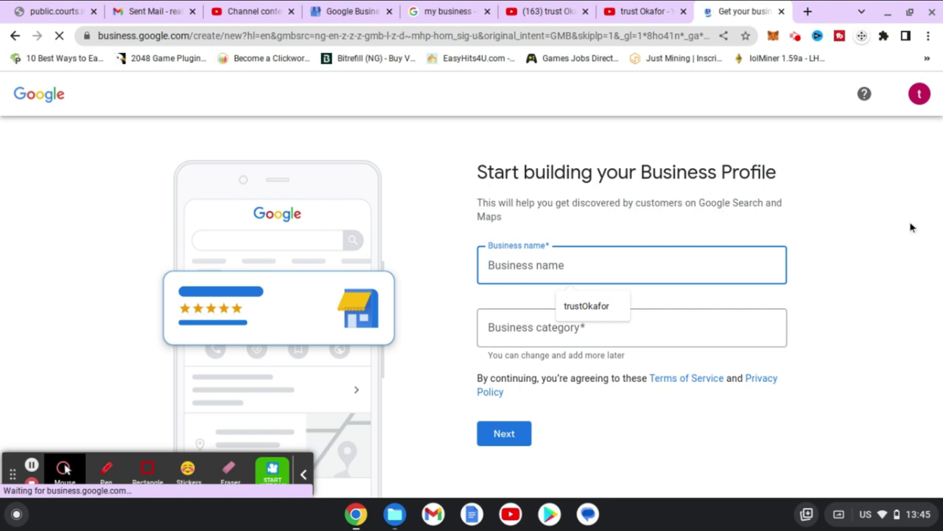
scroll(911, 227, down, 2)
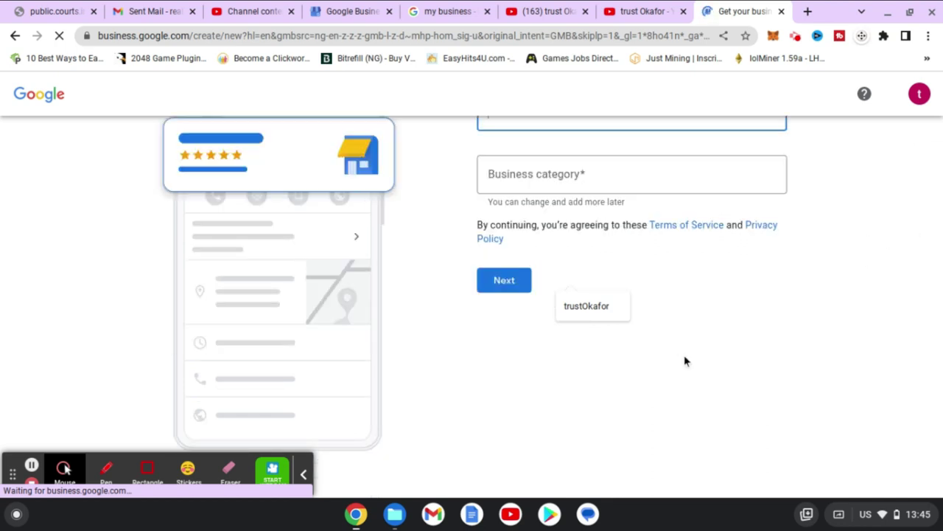
scroll(684, 360, up, 2)
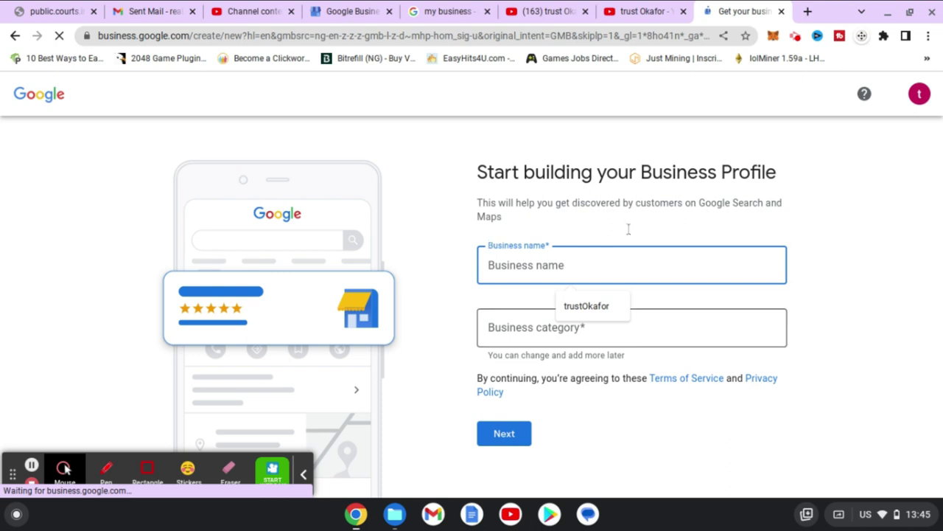
click(603, 305)
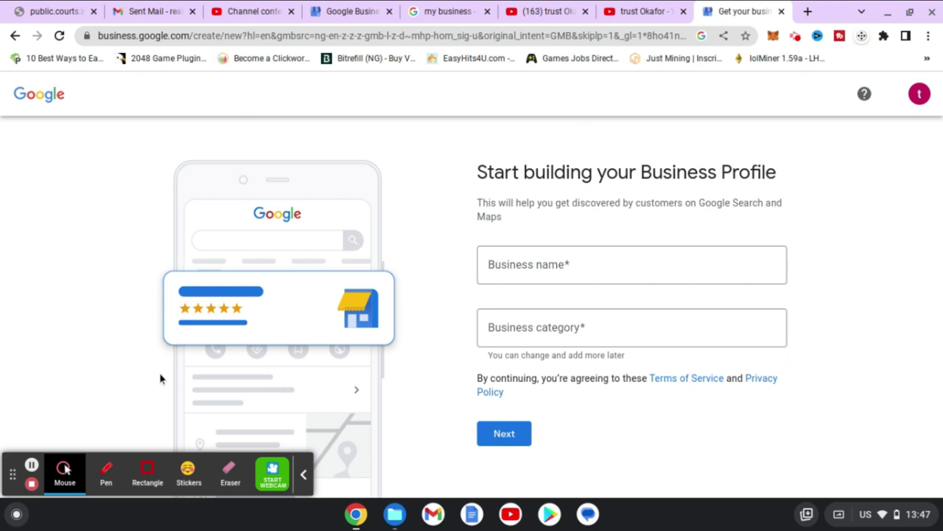
click(50, 101)
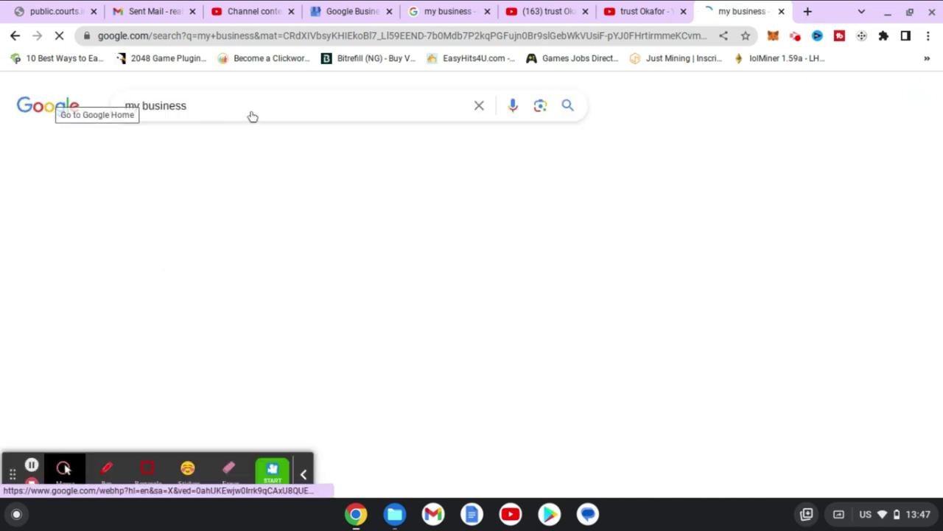
drag(139, 110, 186, 109)
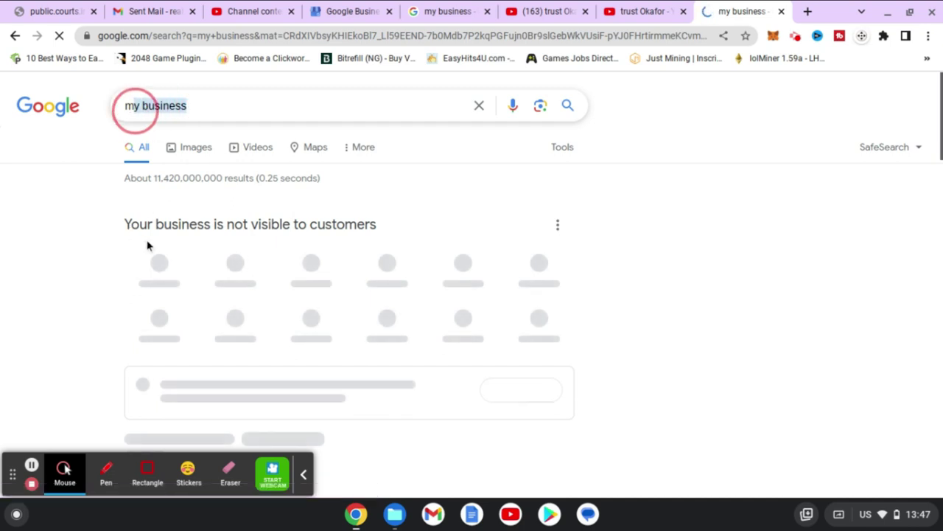
click(3, 286)
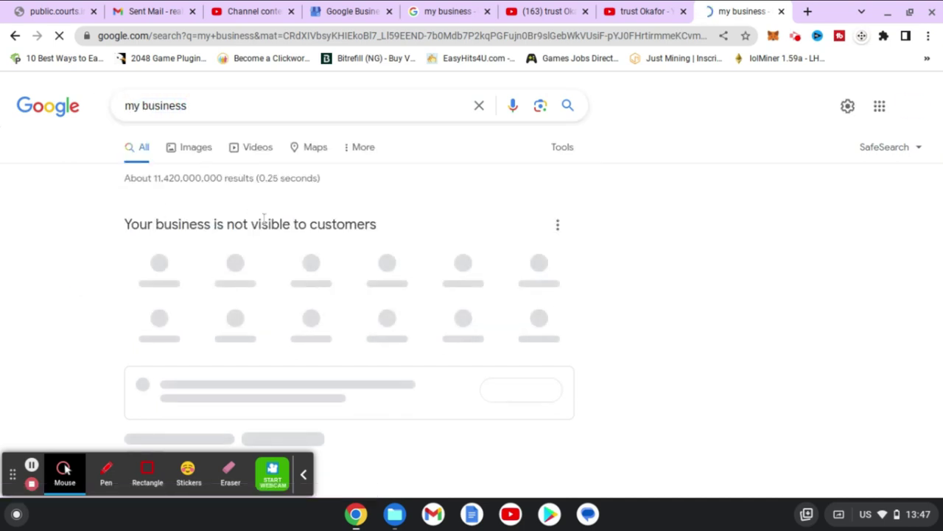